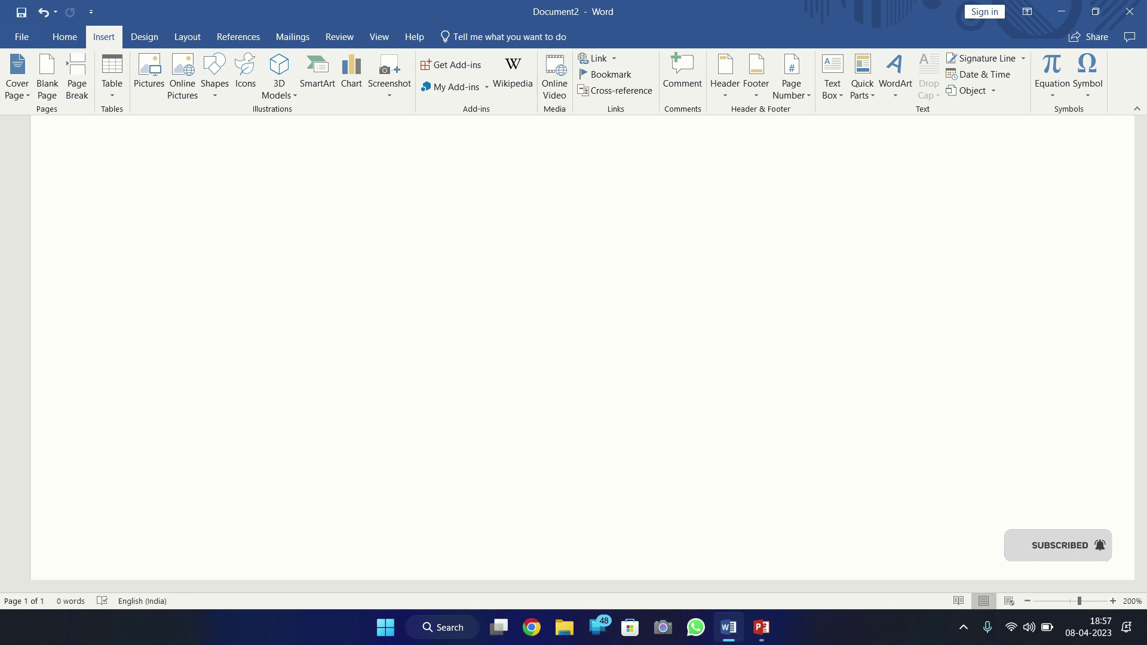
- Insert a Radial Venn SmartArt graphic from the Cycle category
click(214, 84)
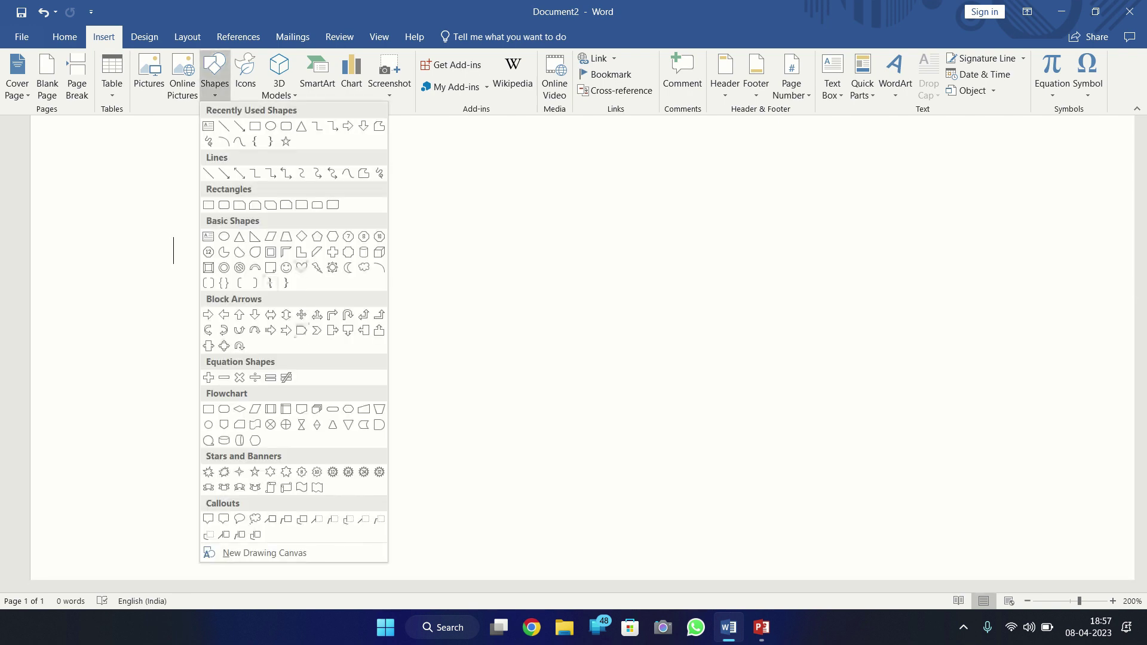
click(269, 283)
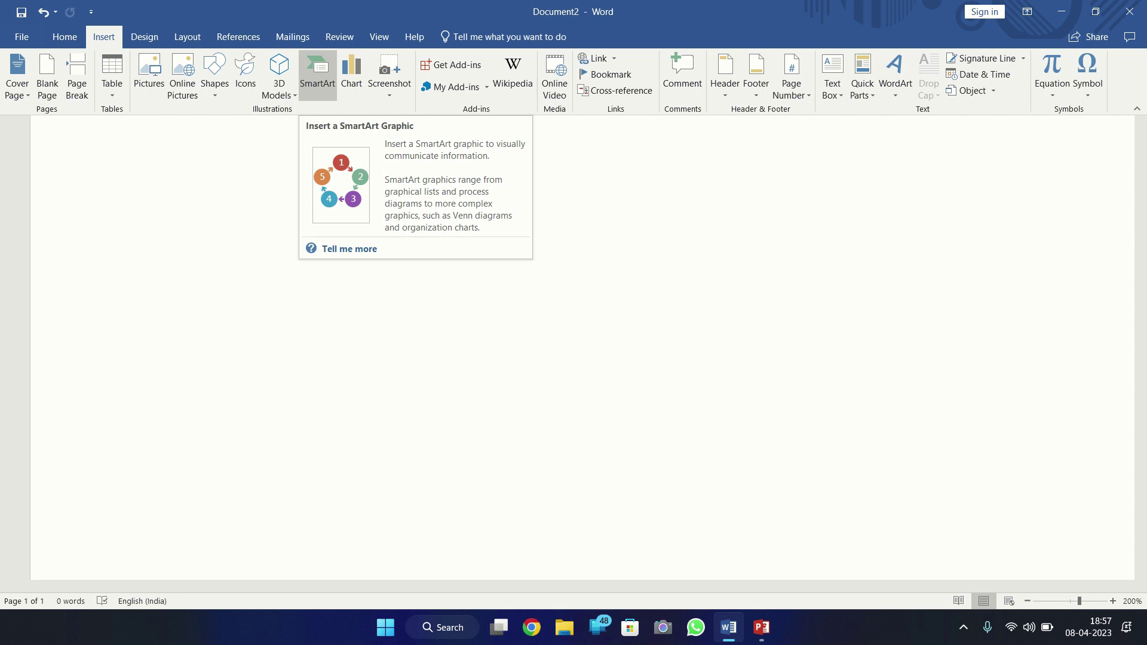
click(317, 75)
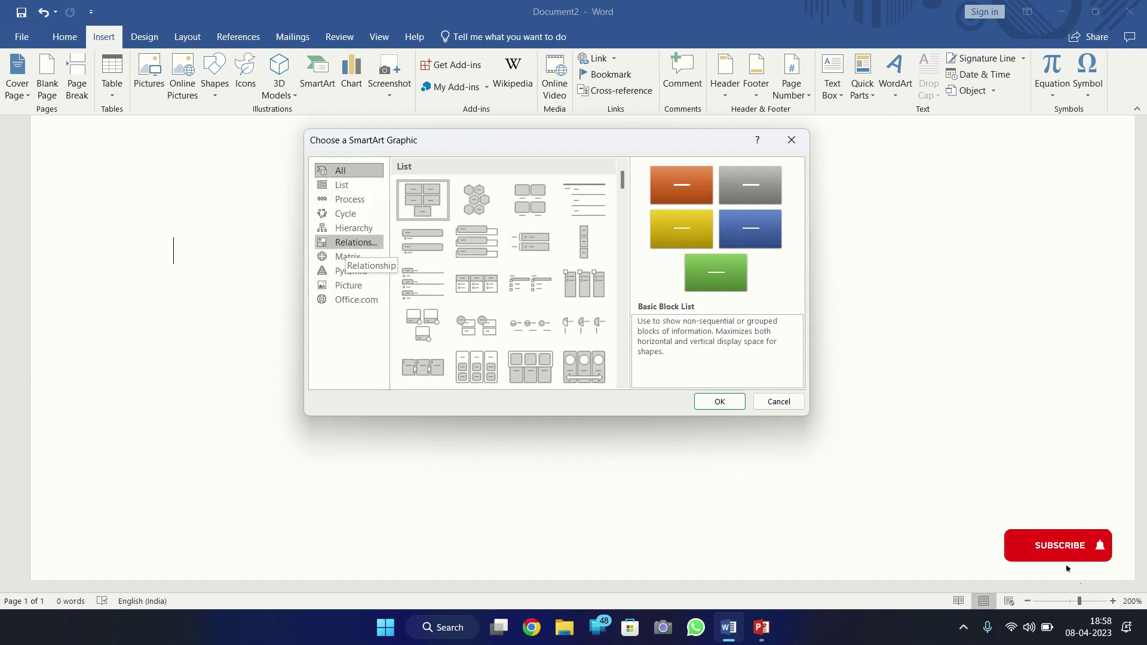
click(345, 213)
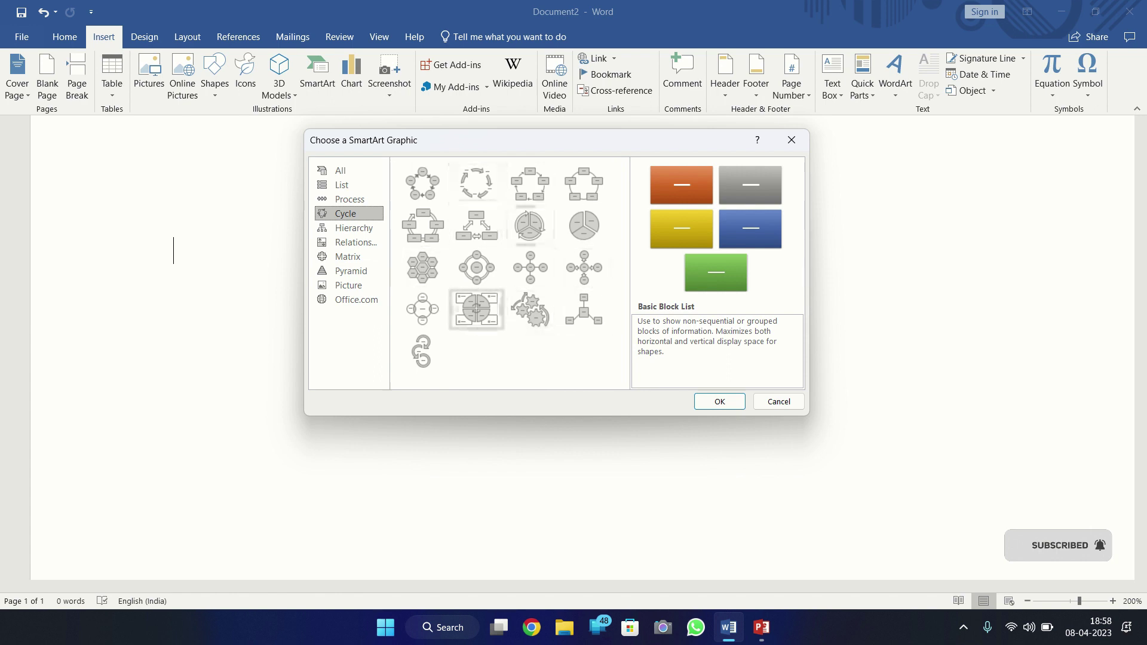
click(422, 309)
click(720, 401)
- Add three extra outer circles, giving seven circles around the centre
scroll(604, 346, down, 3)
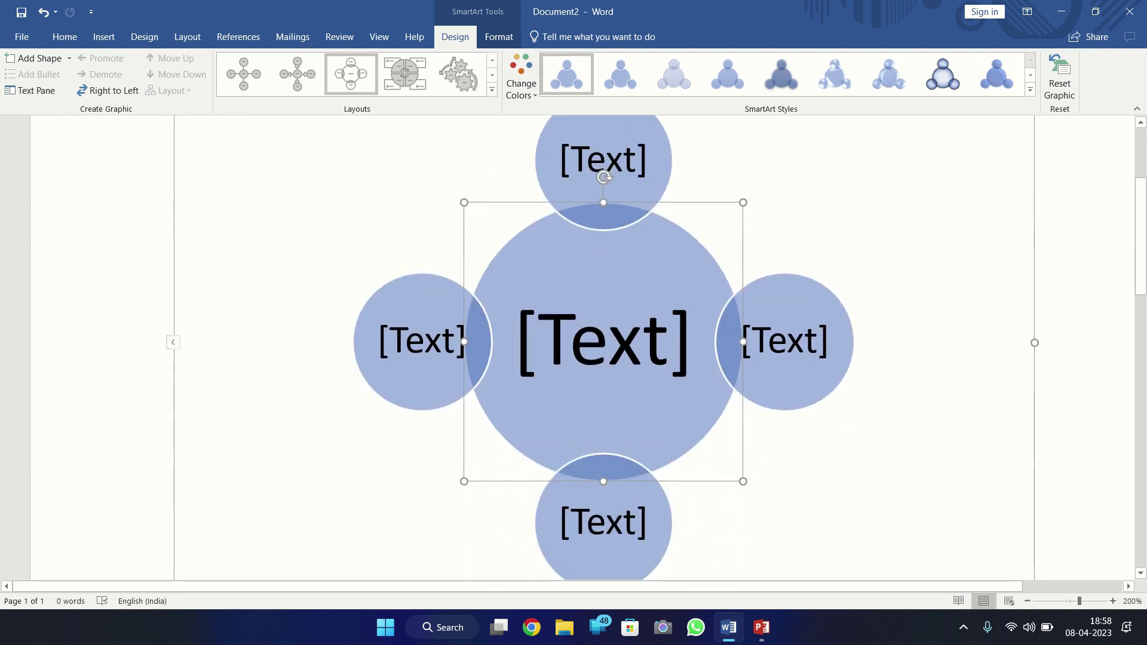
scroll(573, 352, down, 2)
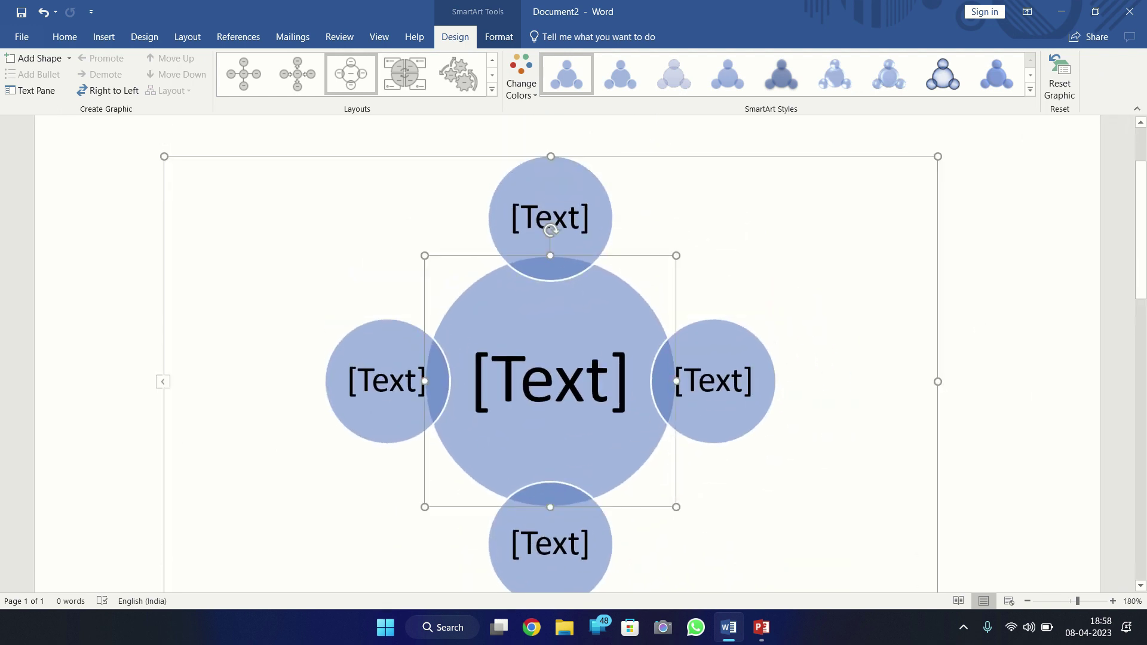
scroll(552, 356, down, 2)
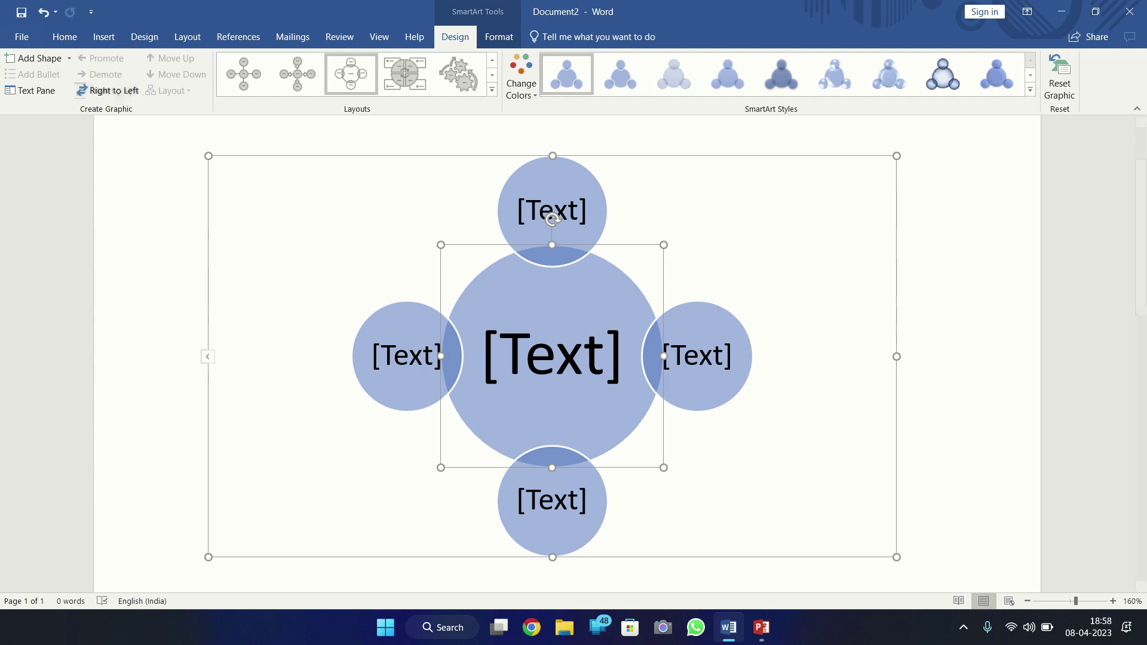
click(36, 58)
click(36, 58)
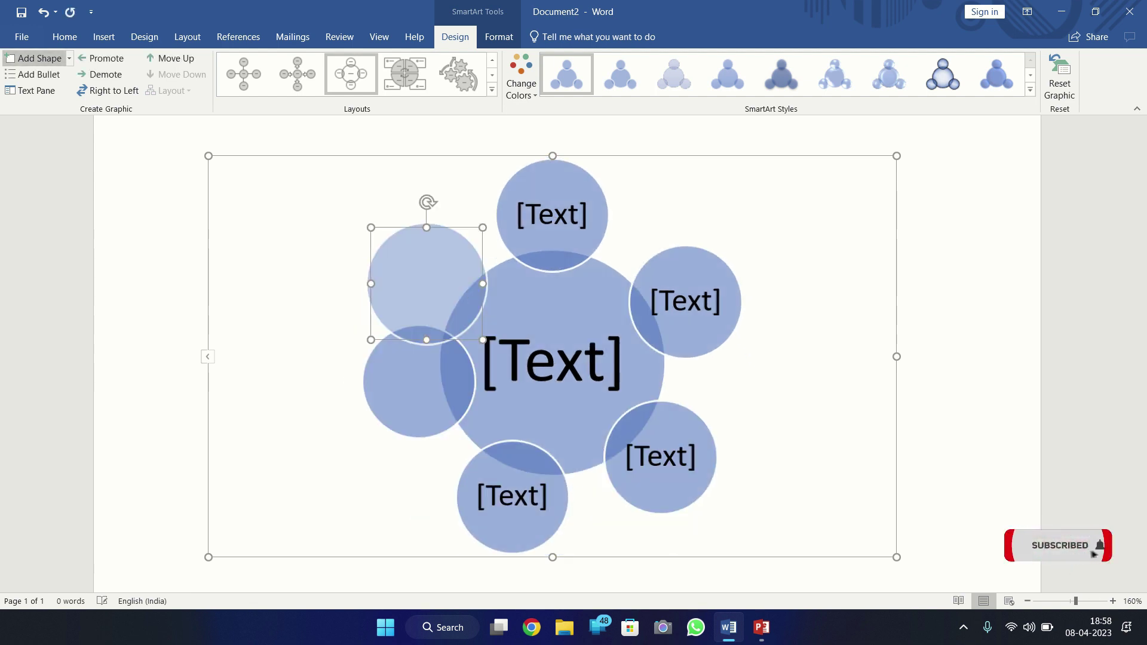
click(36, 58)
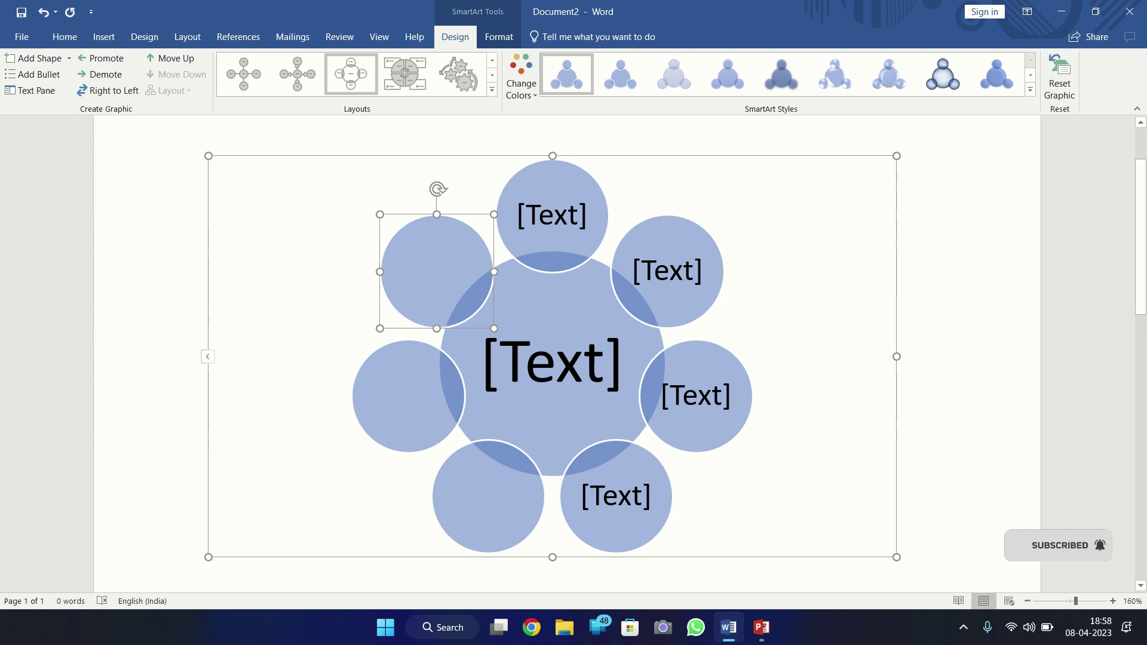
key(Escape)
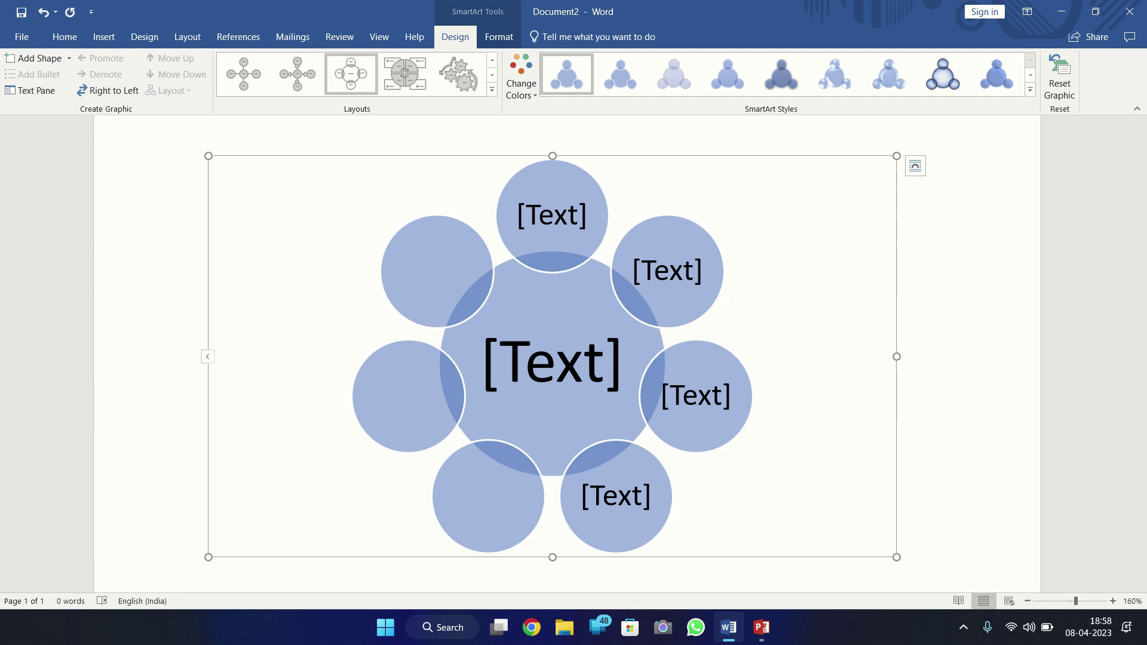
click(521, 77)
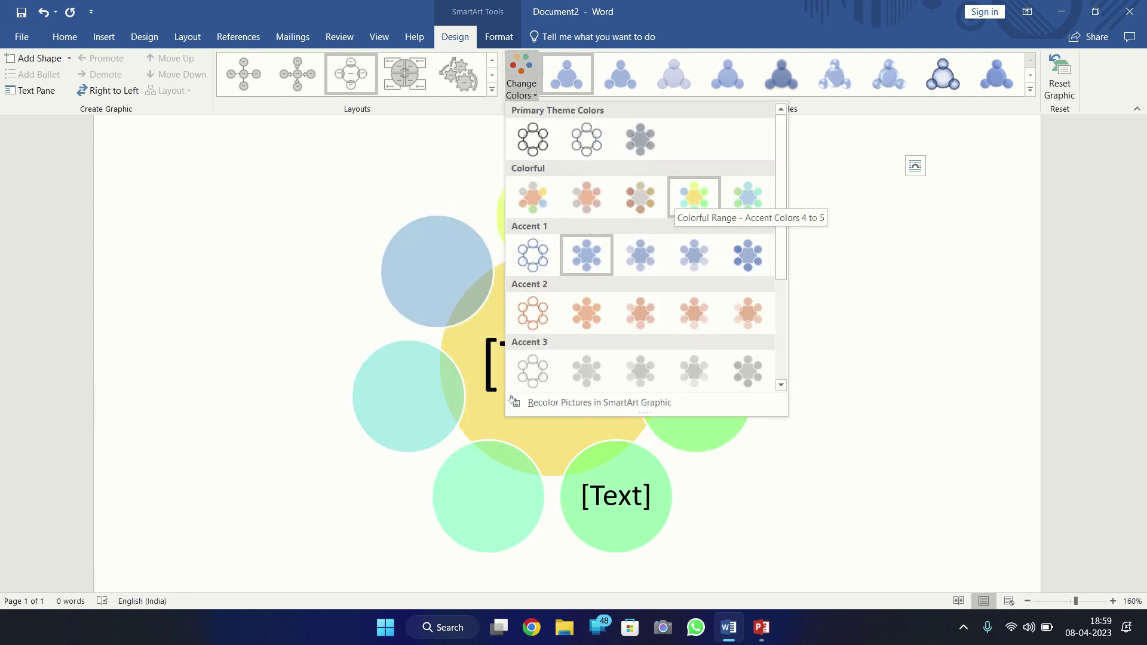
- Apply the Colorful Range - Accent Colors 4 to 5 scheme and a soft semi-transparent style
click(693, 197)
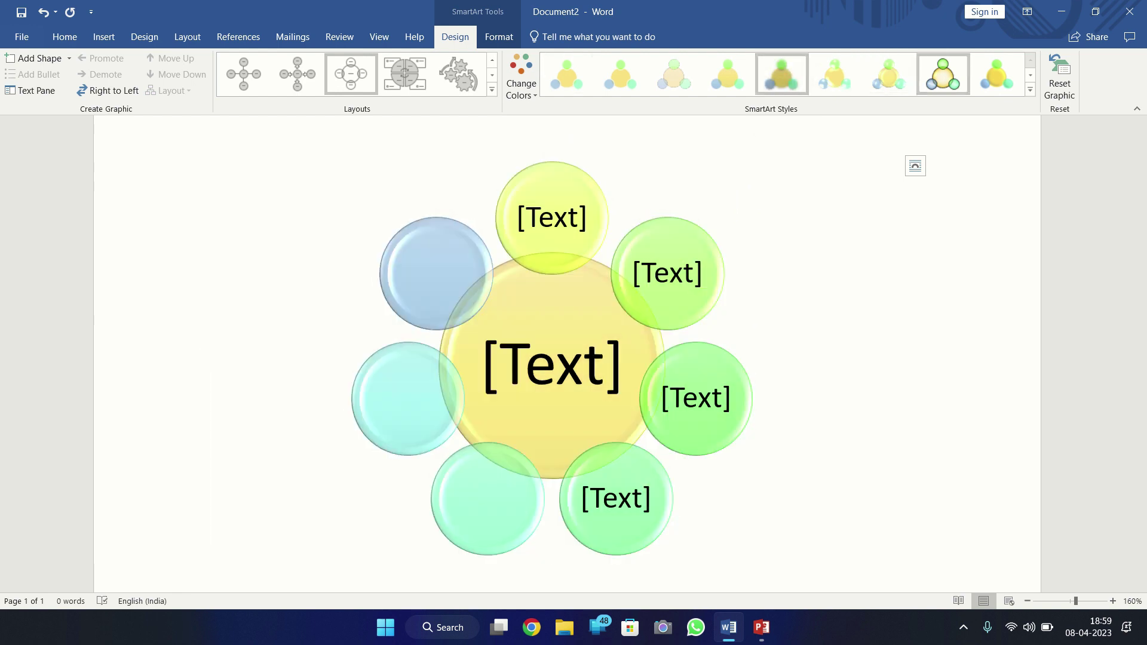
click(942, 74)
click(781, 74)
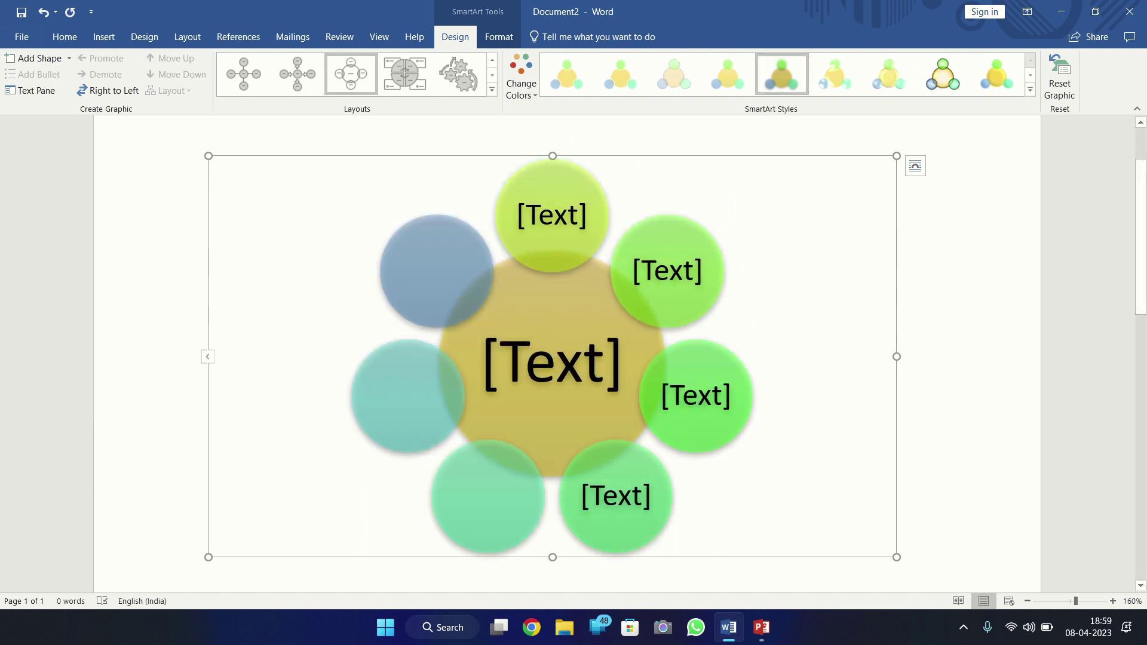
click(551, 215)
- Type 'Color' into the centre circle of the Radial Venn graphic
click(667, 271)
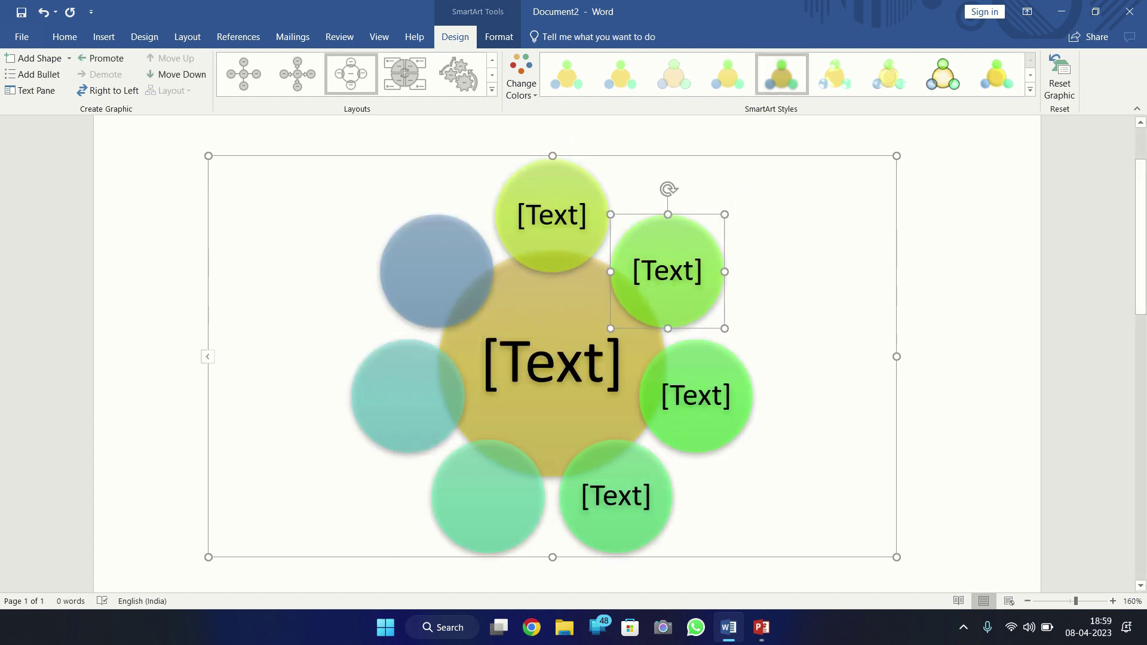
click(552, 361)
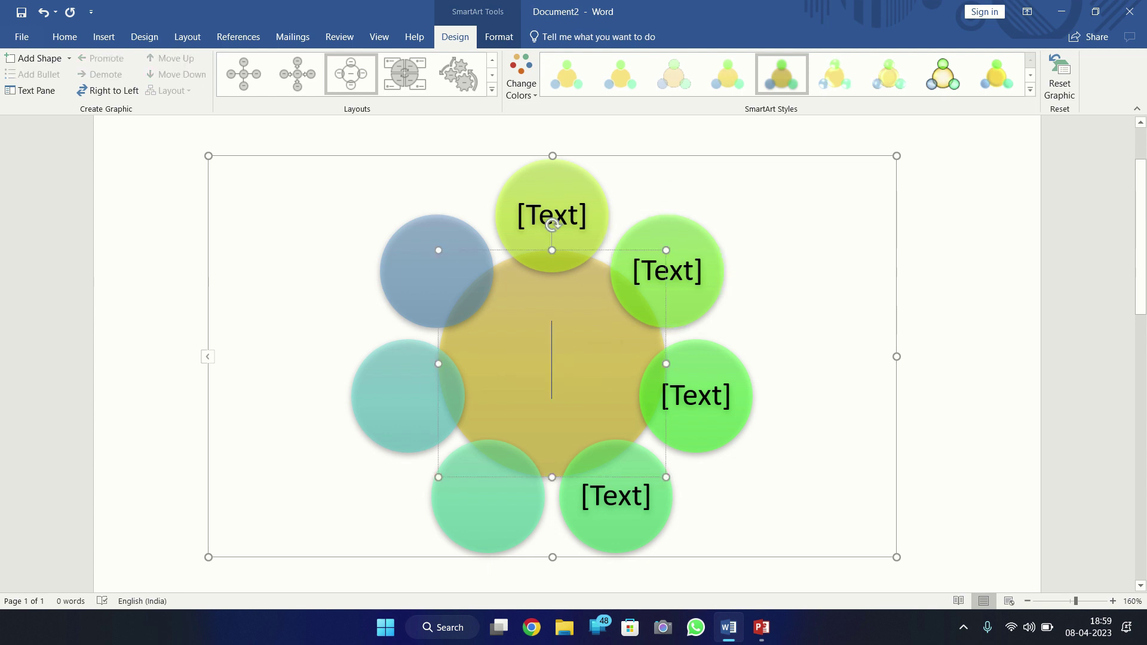
text(C)
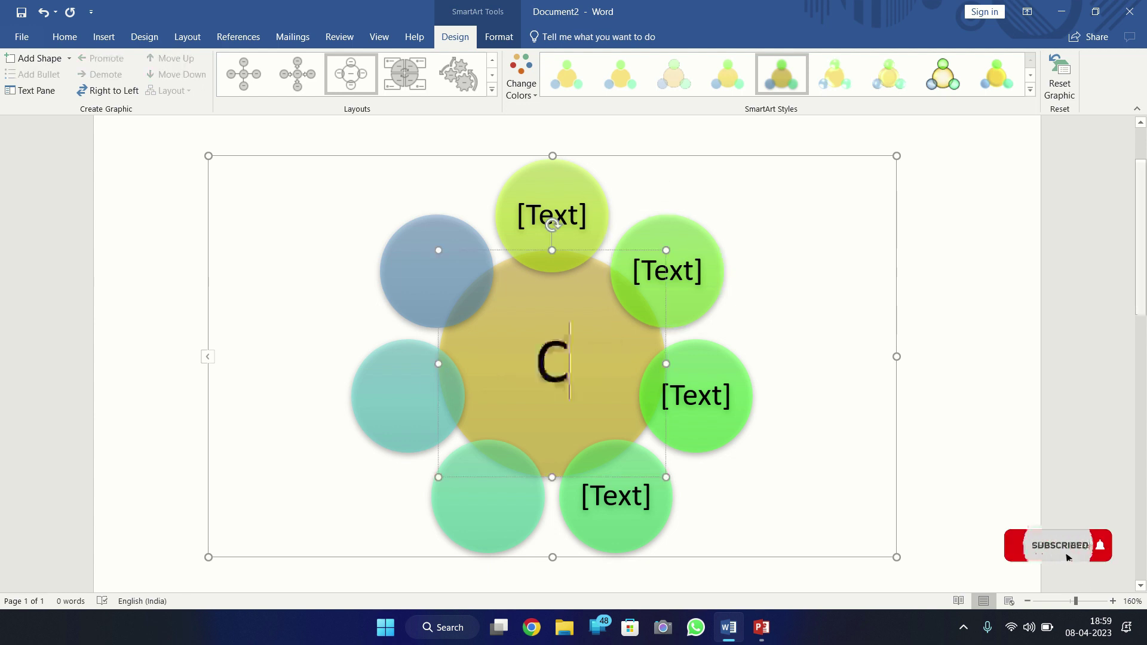
text(olor)
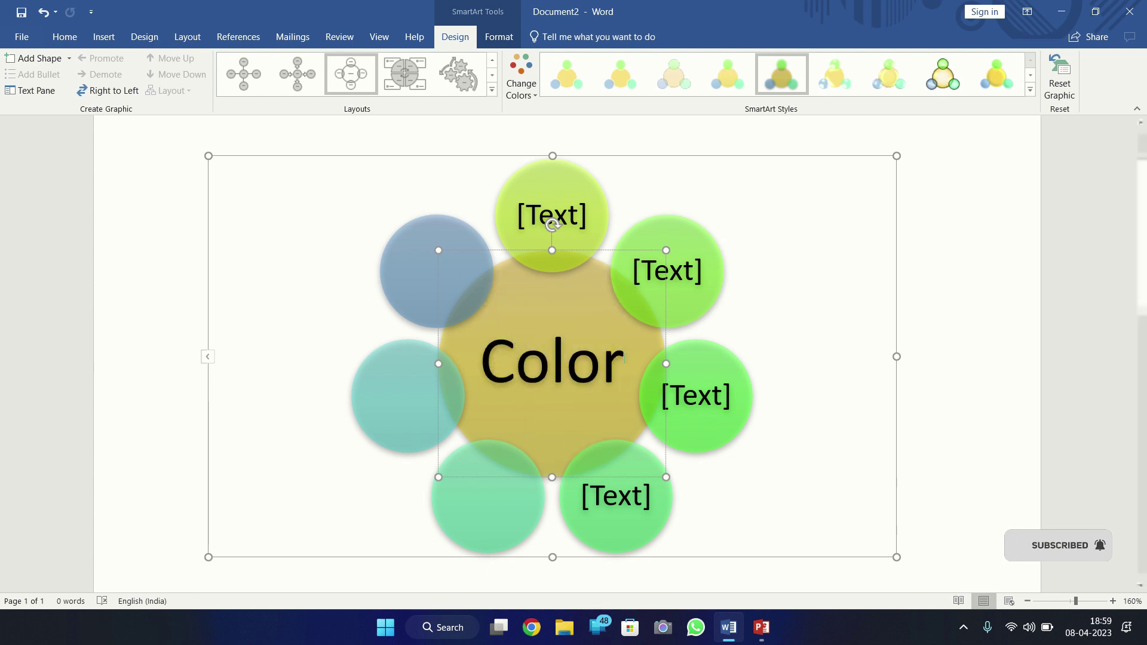
click(695, 396)
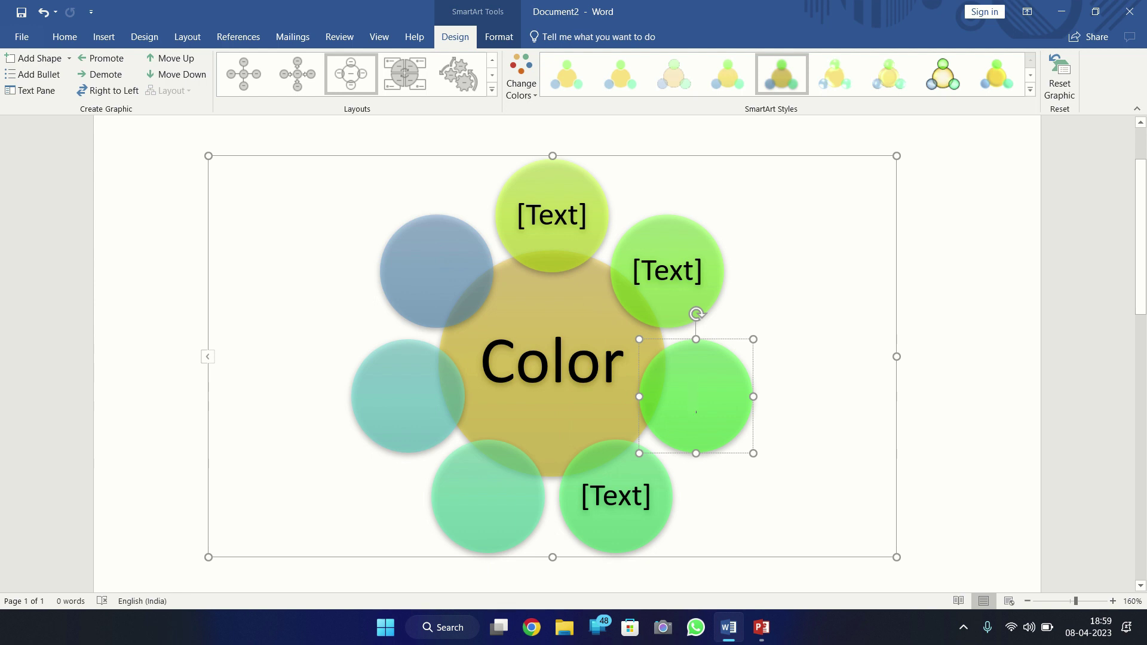
scroll(553, 335, down, 2)
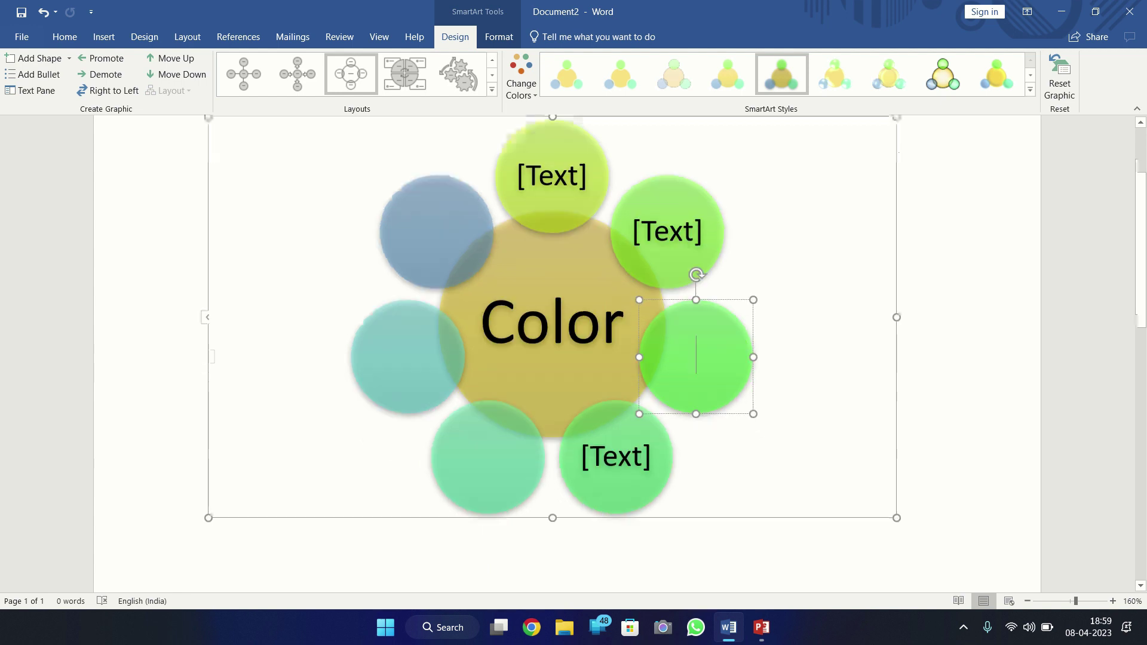
key(Escape)
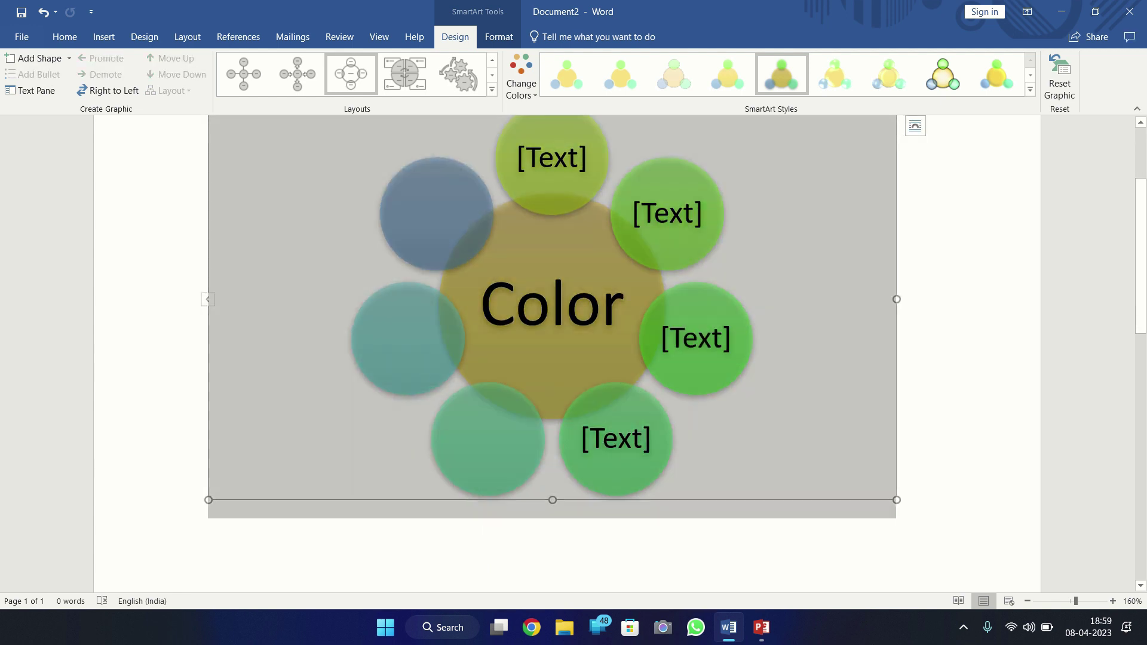
click(896, 494)
click(104, 36)
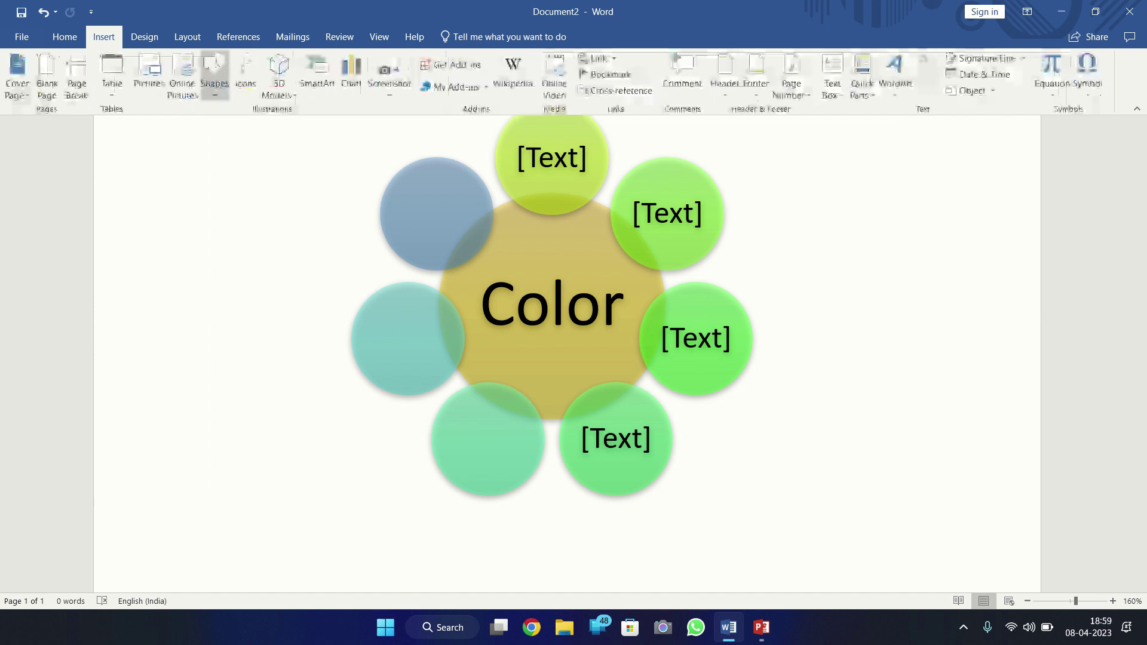
- Insert a Vertical Bullet List SmartArt below the cycle graphic
click(317, 75)
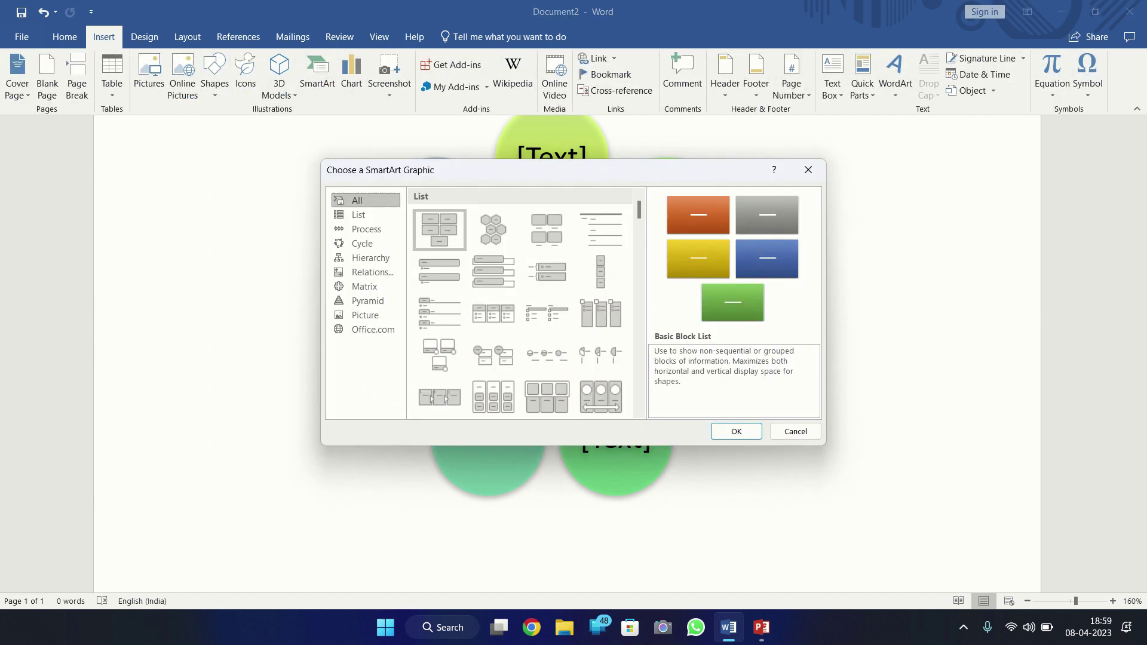
click(358, 214)
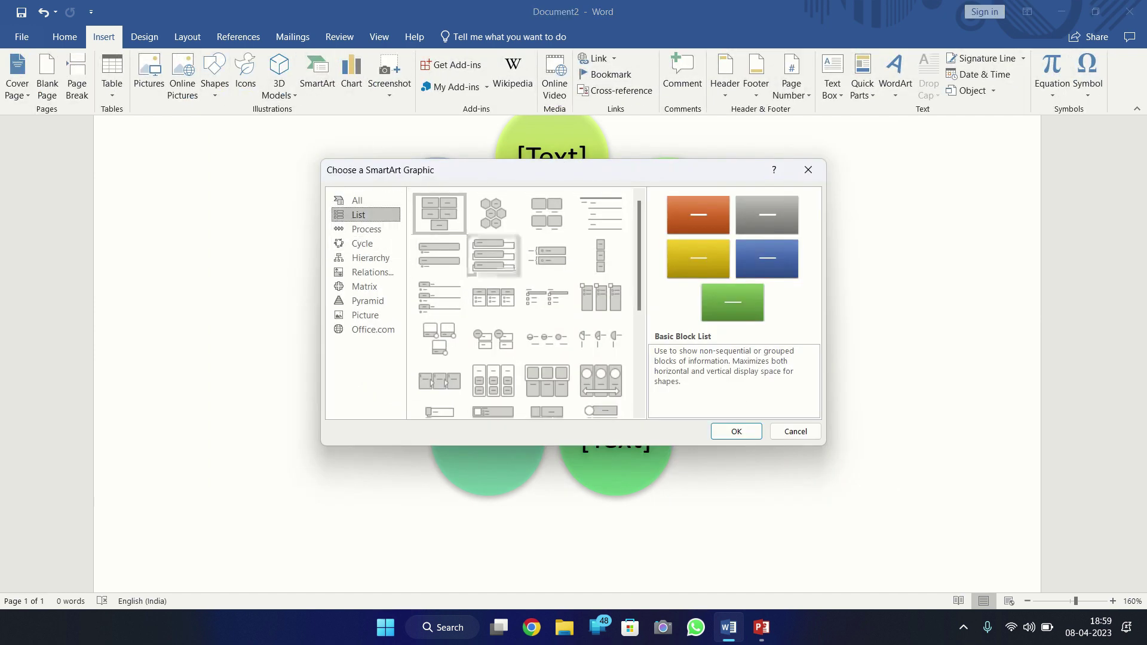
click(546, 256)
click(439, 256)
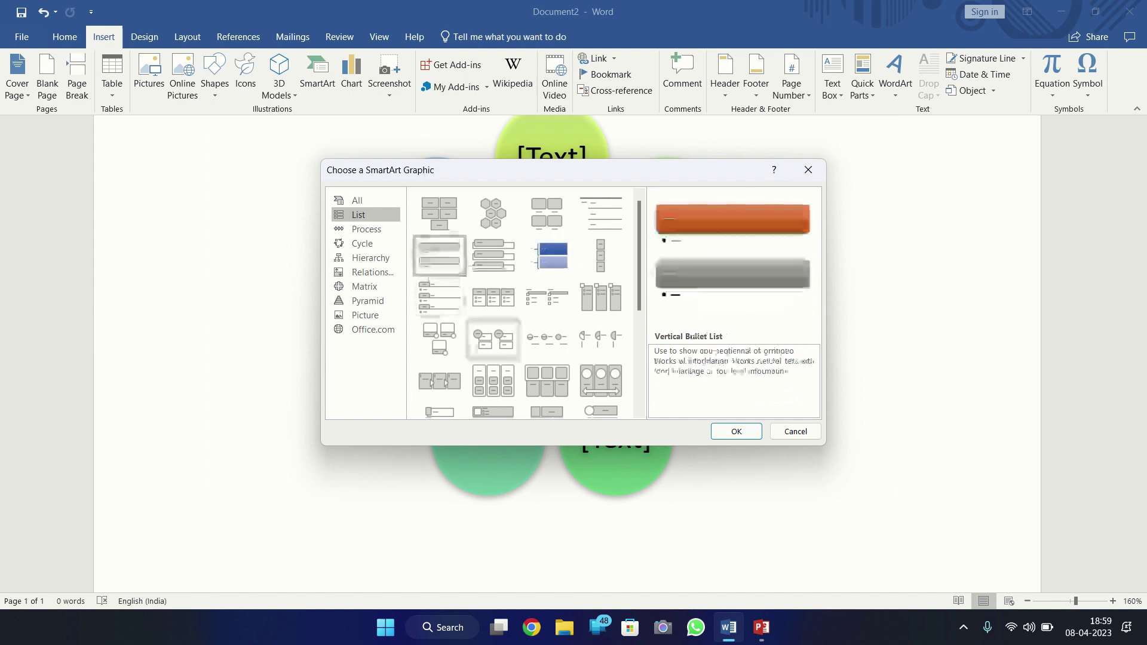
click(736, 431)
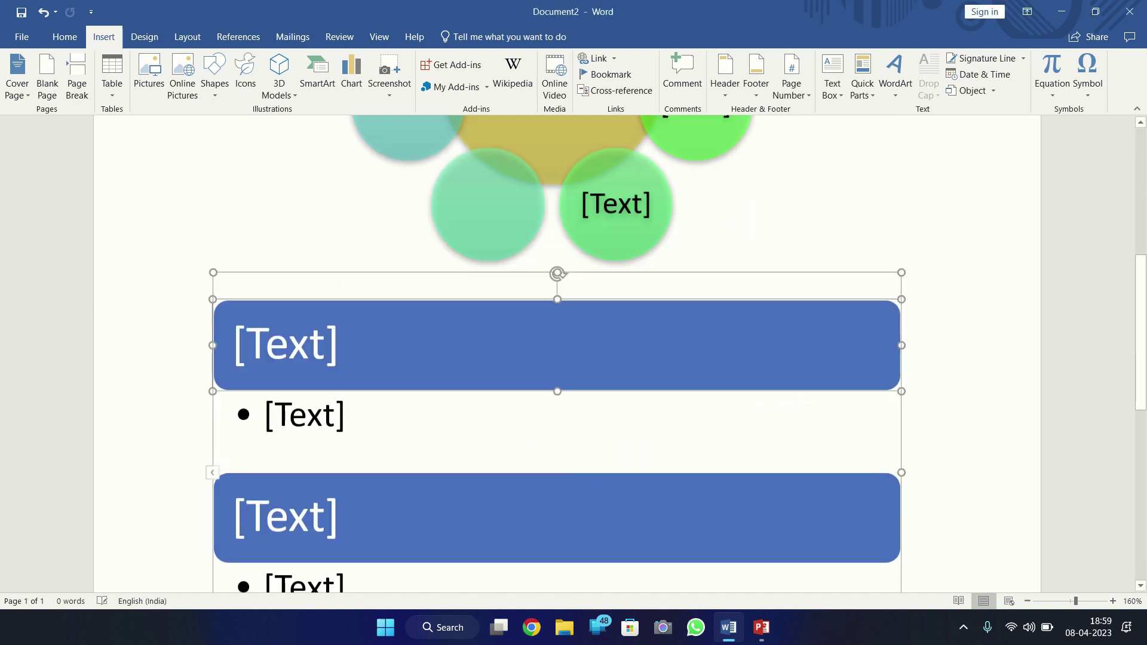
- Colour the bullet list with the grey and dark-red Colorful scheme
scroll(557, 343, down, 3)
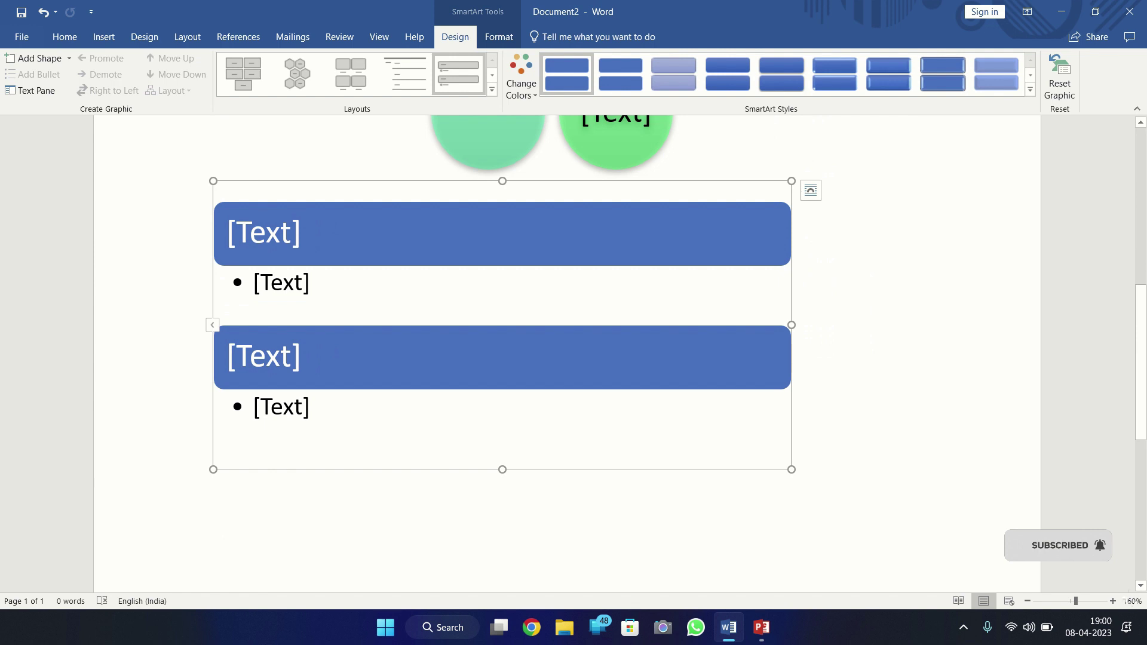
scroll(502, 328, up, 1)
click(521, 76)
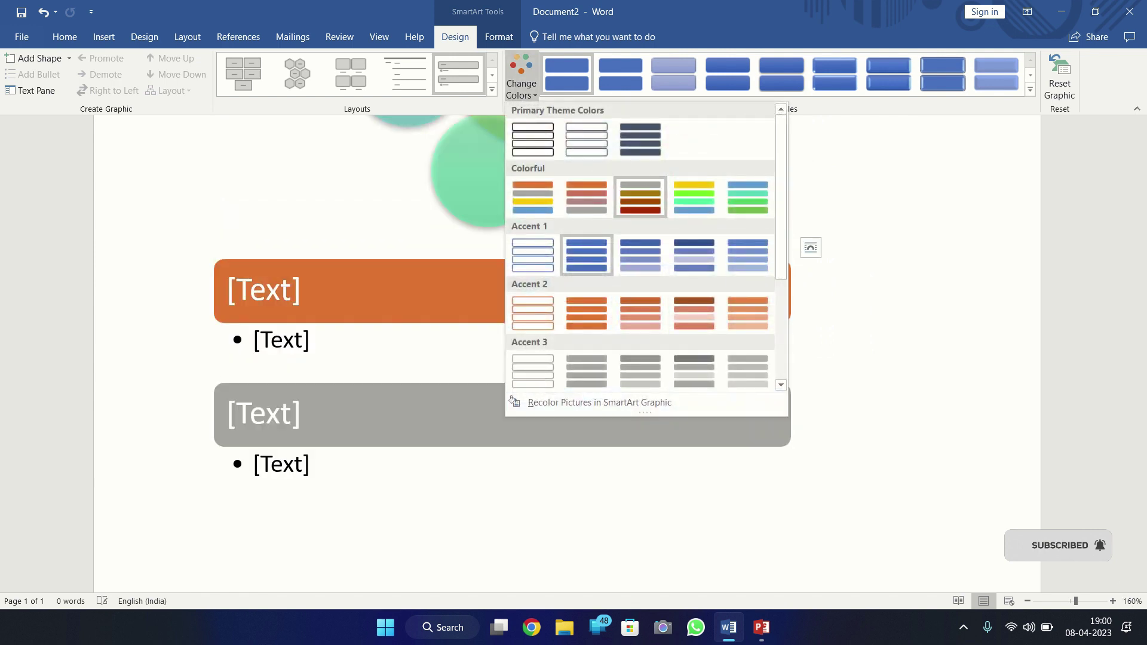
click(639, 197)
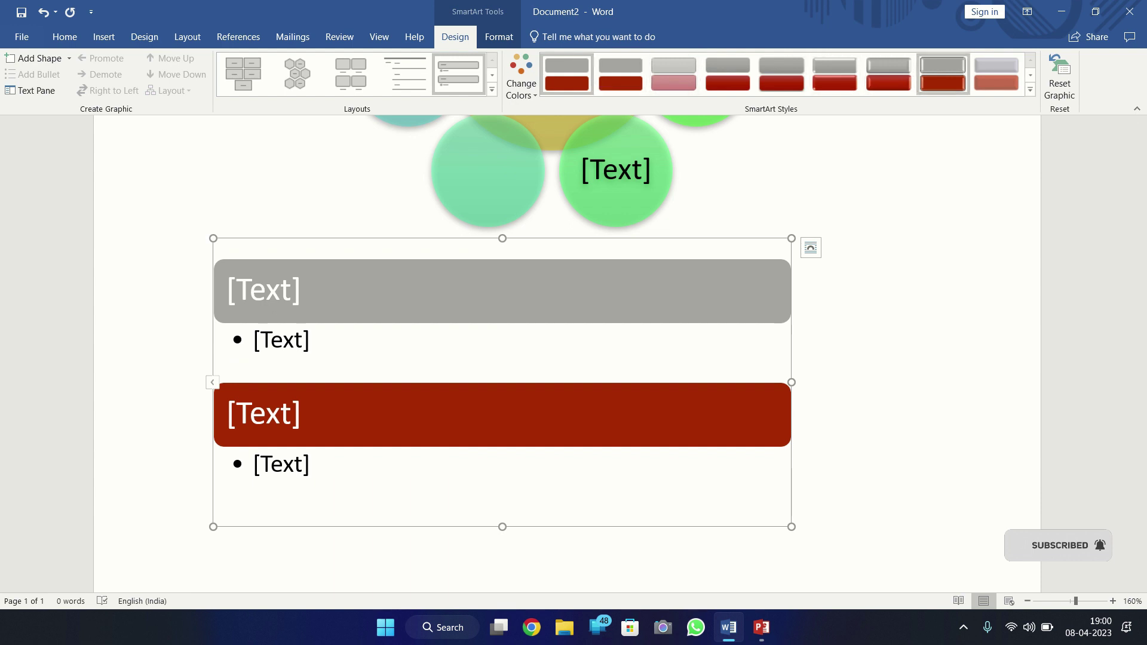
- Give the bullet list a bevelled 3-D SmartArt style with raised, shaded heading bars
click(1029, 90)
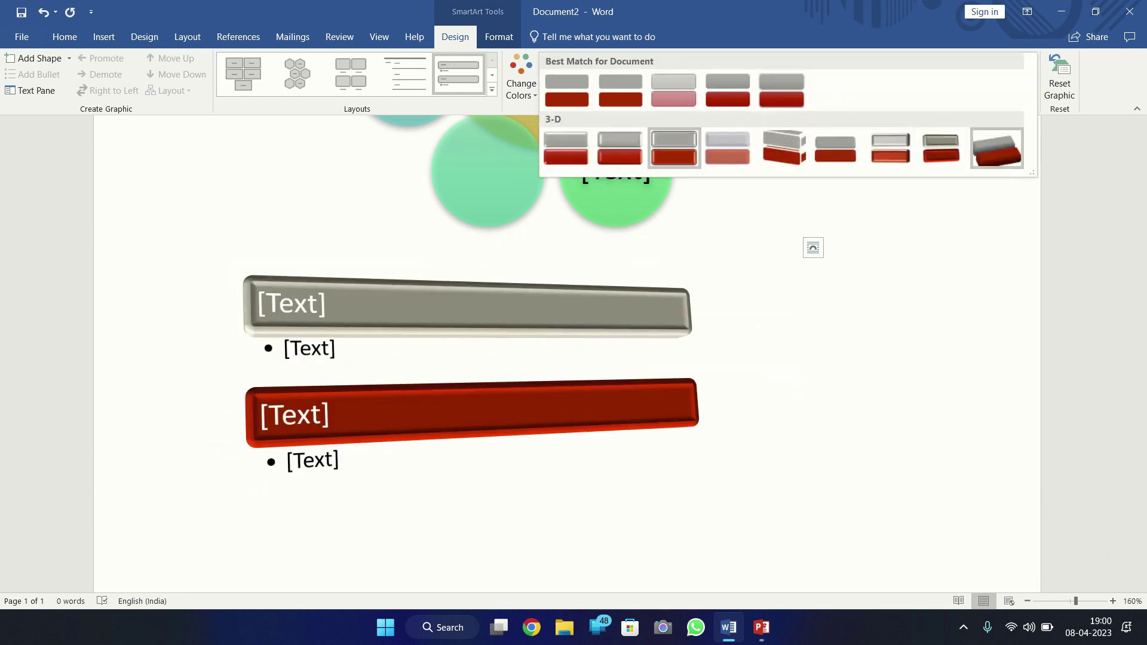
click(996, 147)
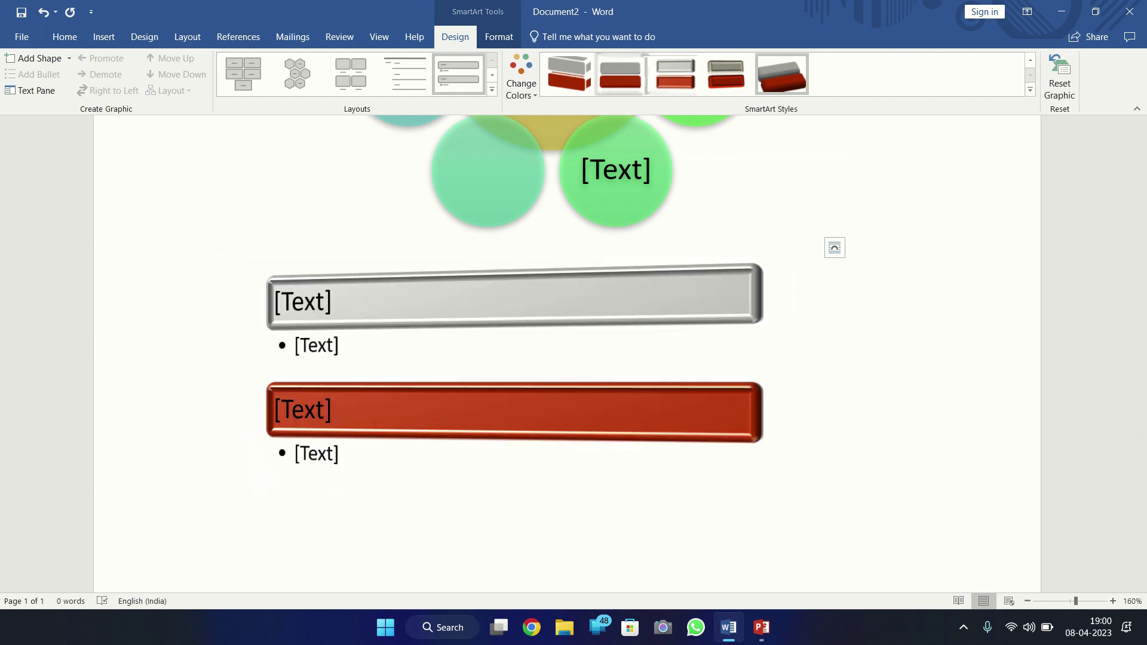
click(620, 74)
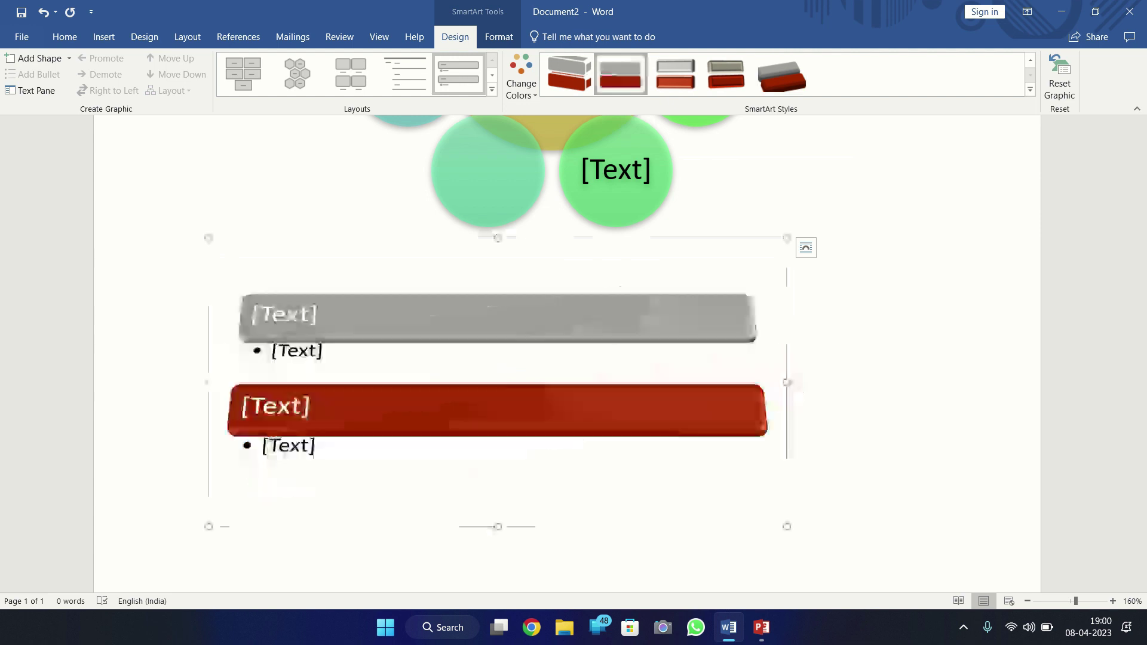
click(787, 514)
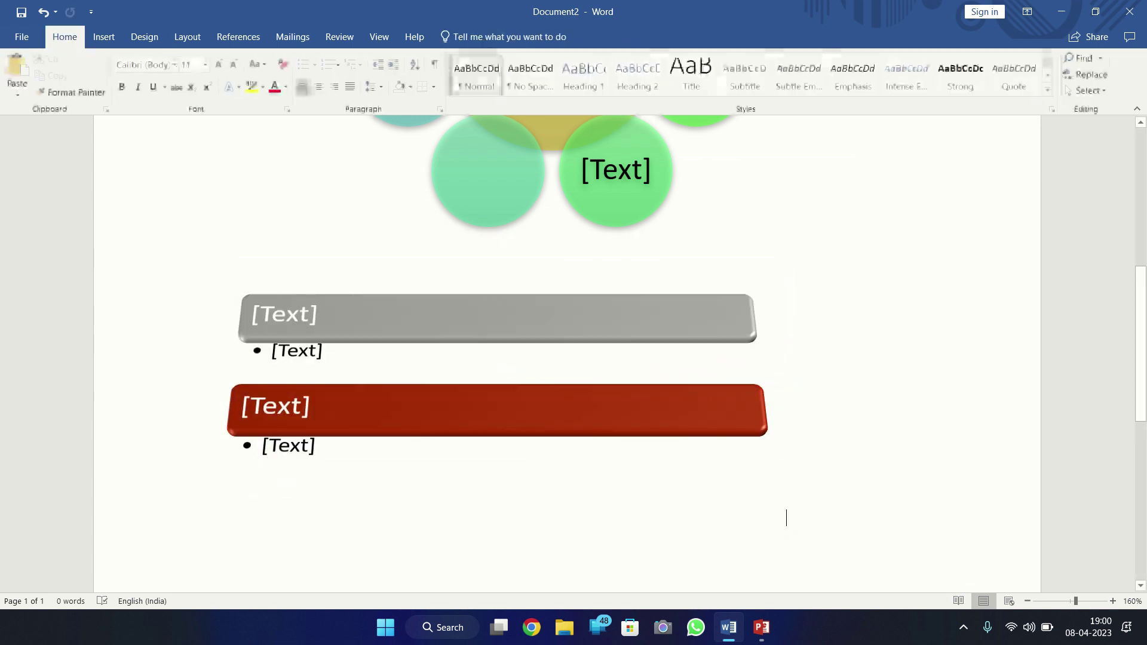
click(752, 424)
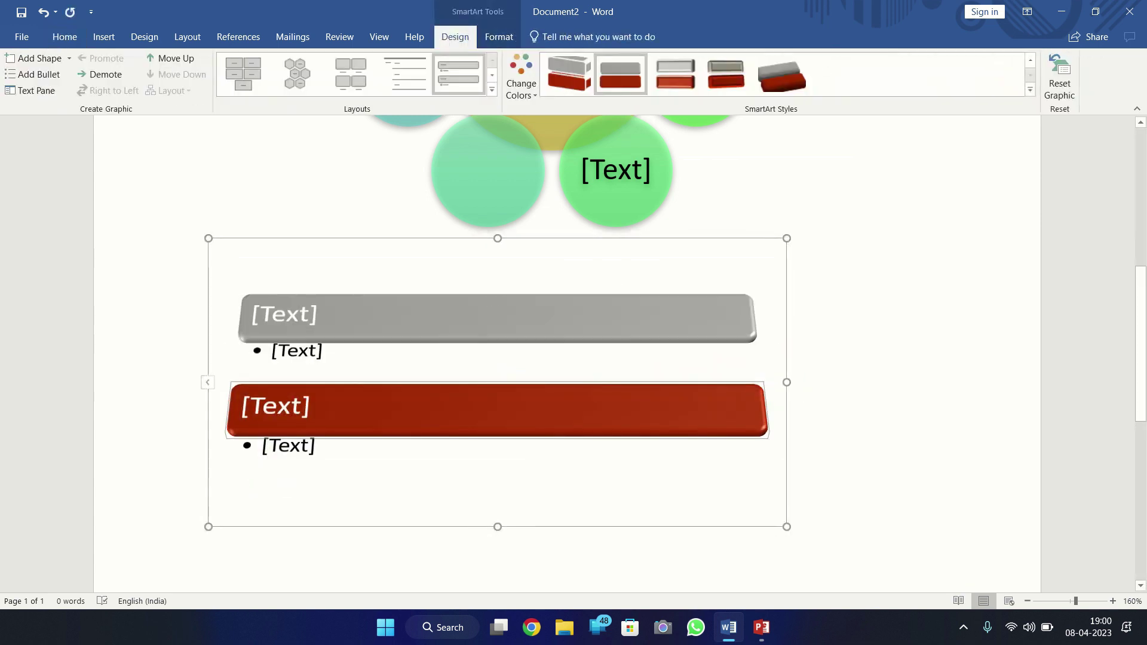
click(221, 405)
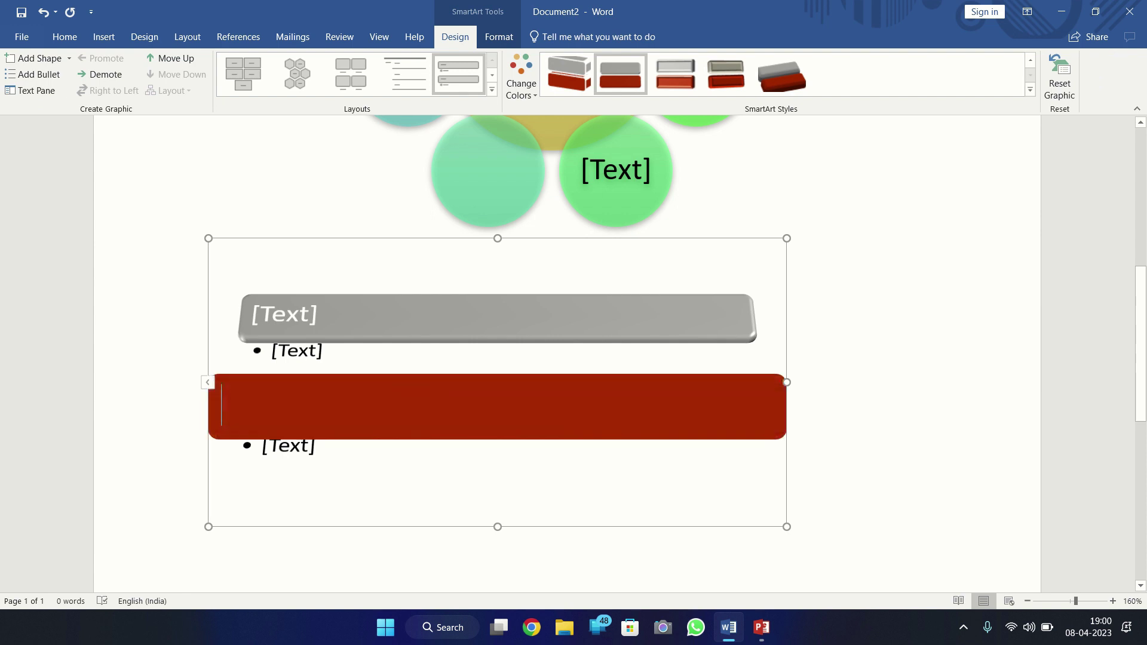
- Enter 'computer' as the first grey heading using the Text Pane
click(31, 90)
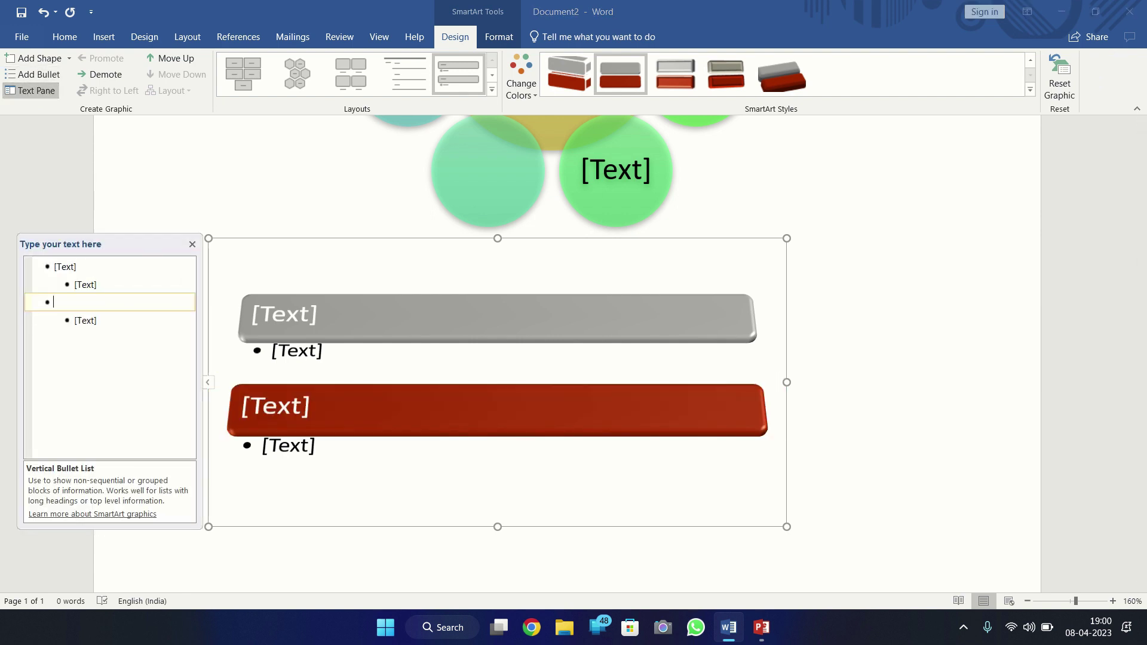
click(60, 267)
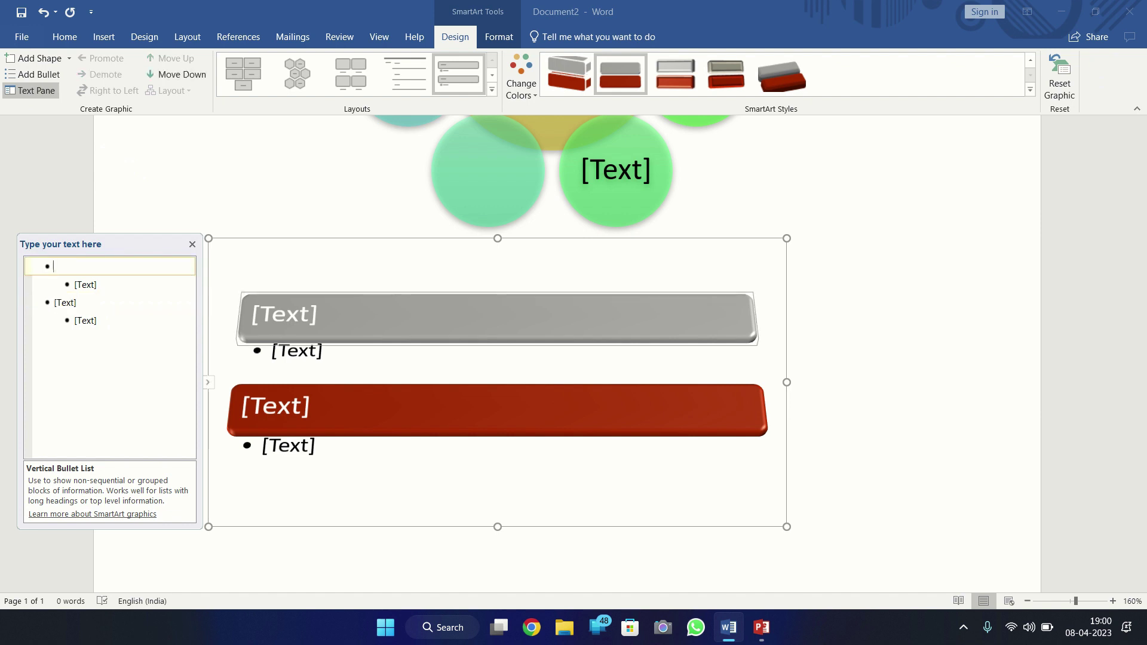
text(com)
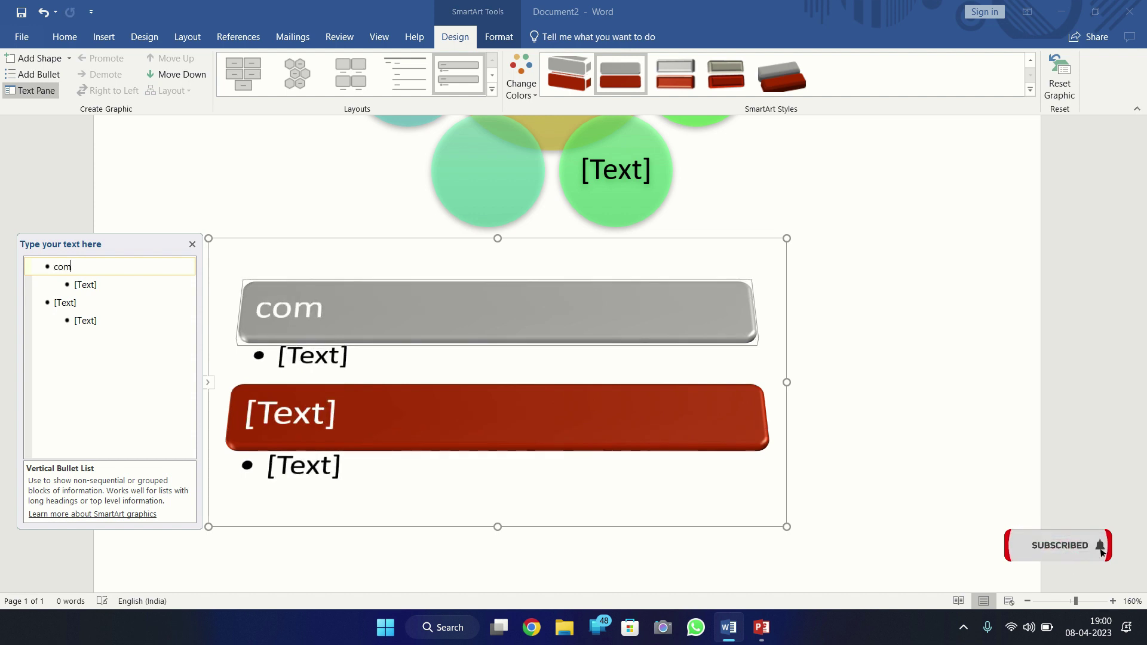
text(puter)
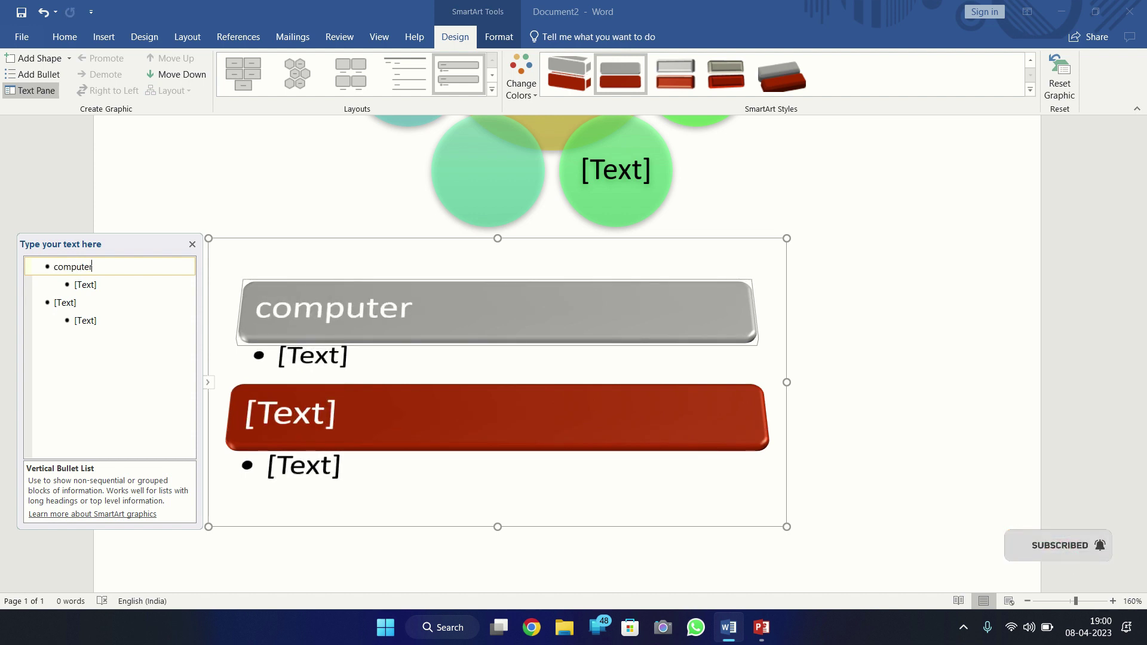
click(402, 308)
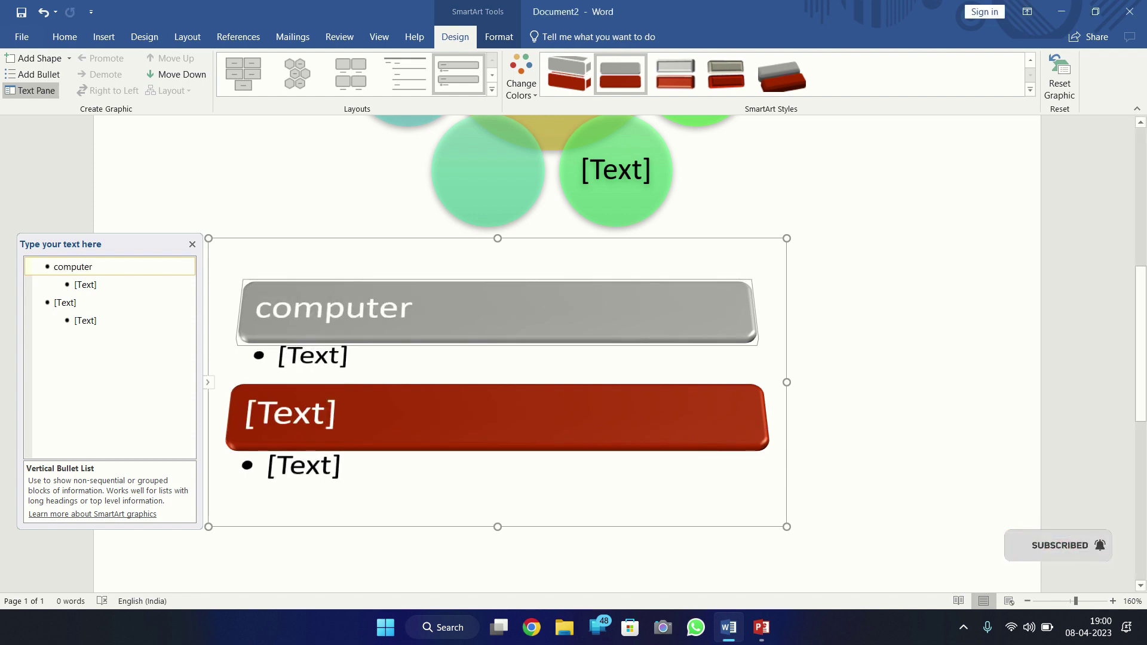
click(785, 515)
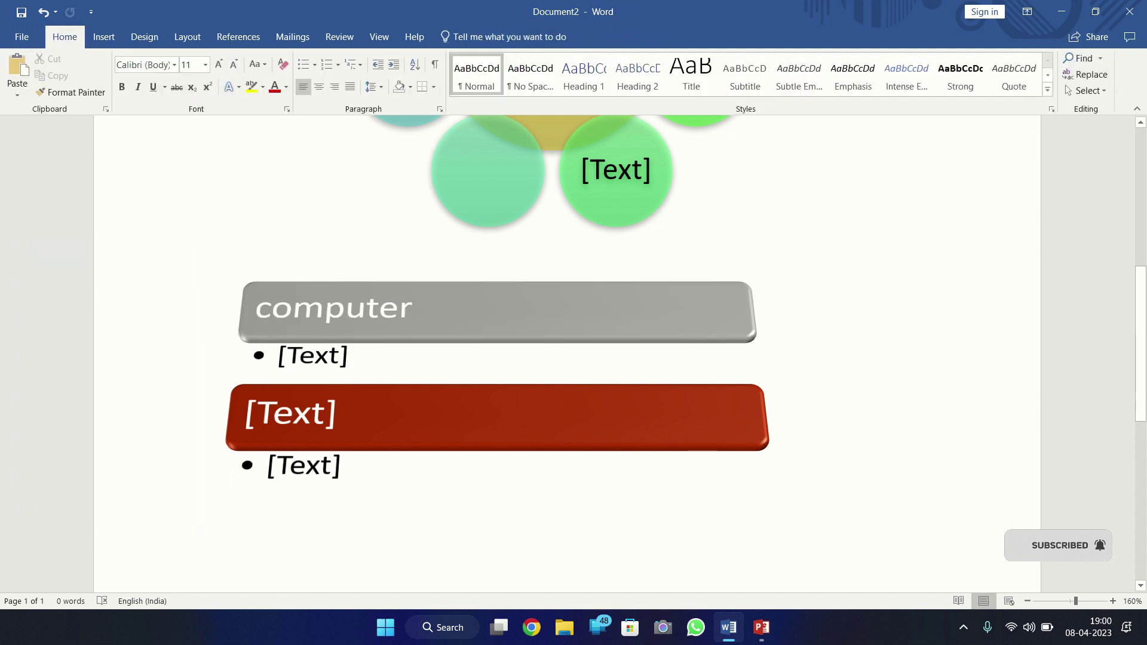
- Restyle the bullet list with the tilted 3-D perspective SmartArt style
click(786, 518)
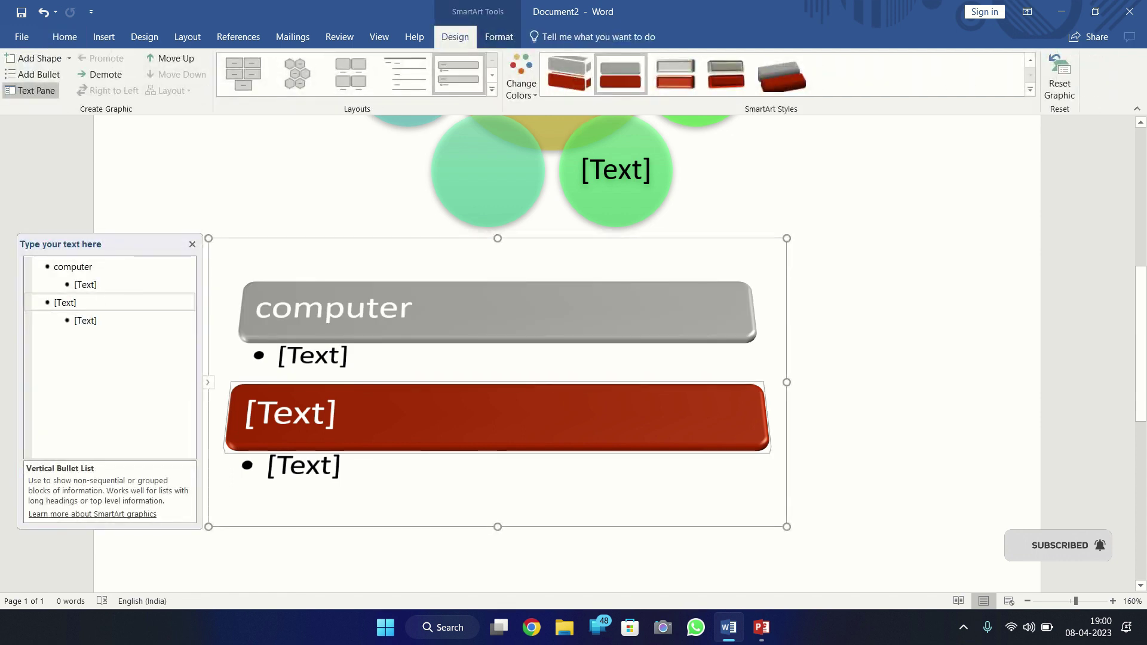
click(520, 76)
click(520, 76)
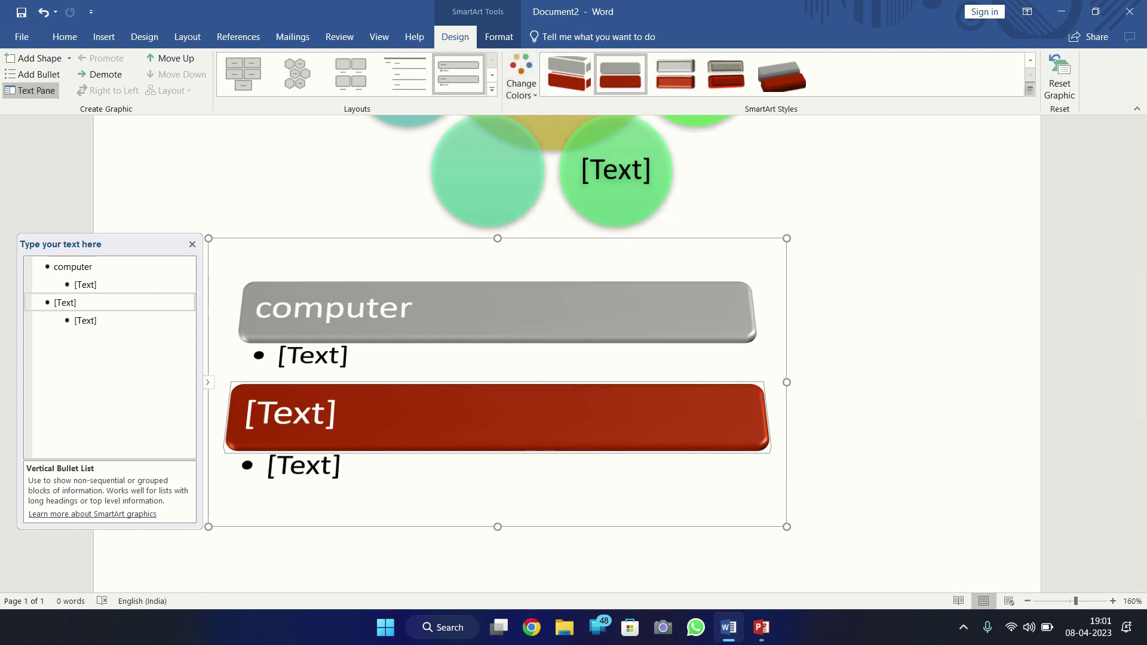
click(1030, 90)
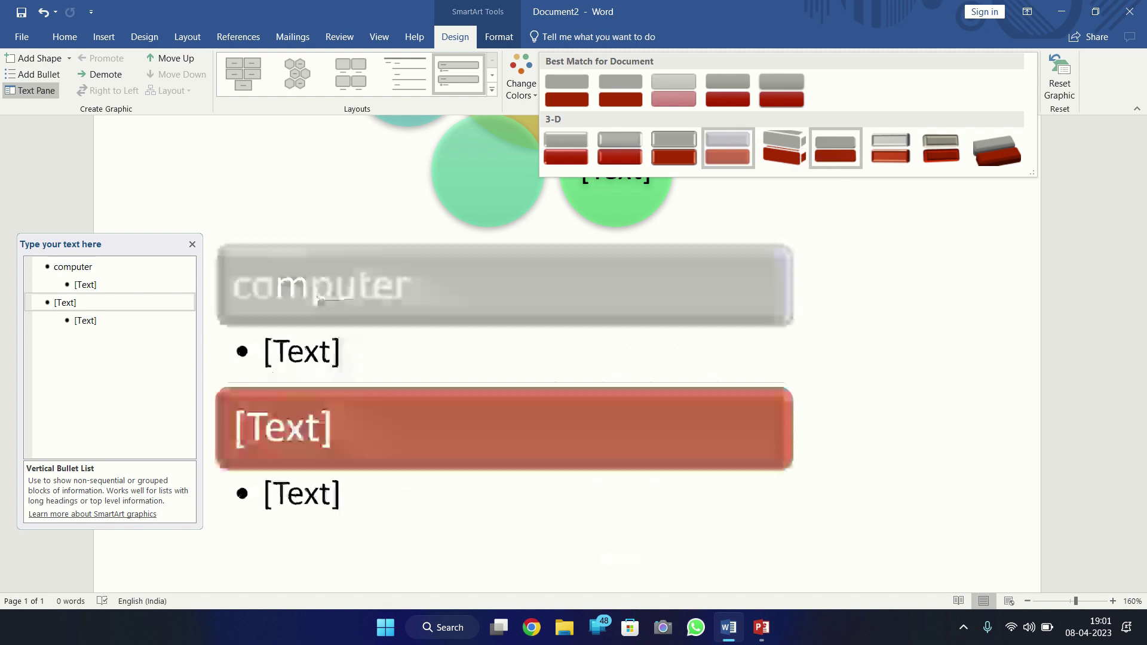
click(996, 148)
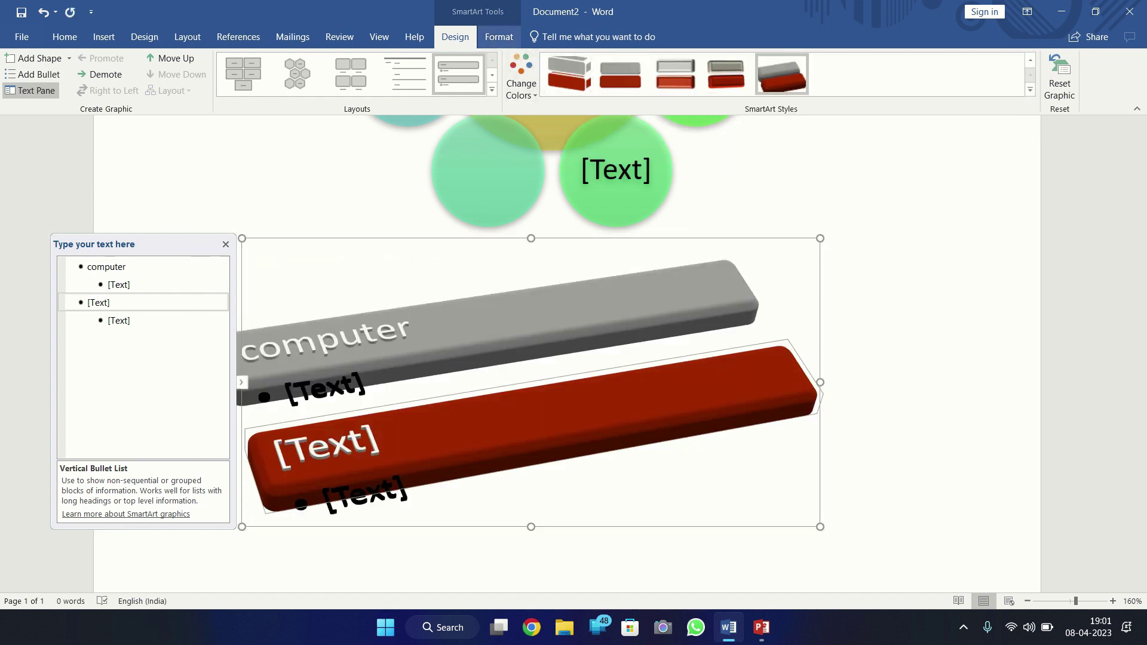
click(499, 37)
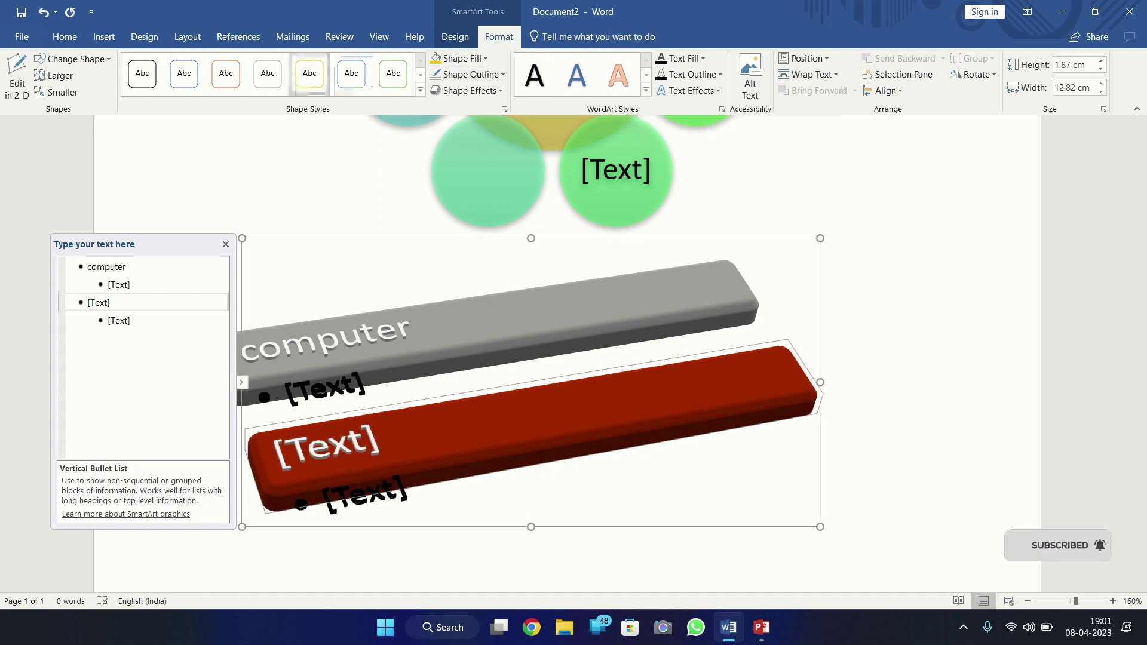
click(72, 59)
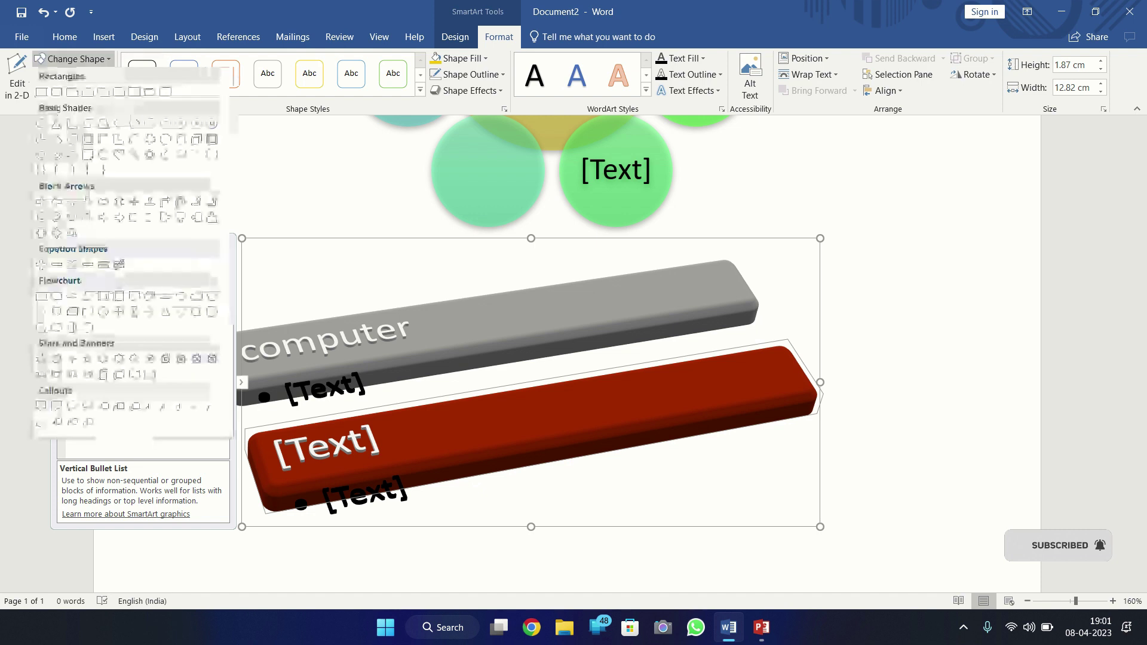
click(72, 59)
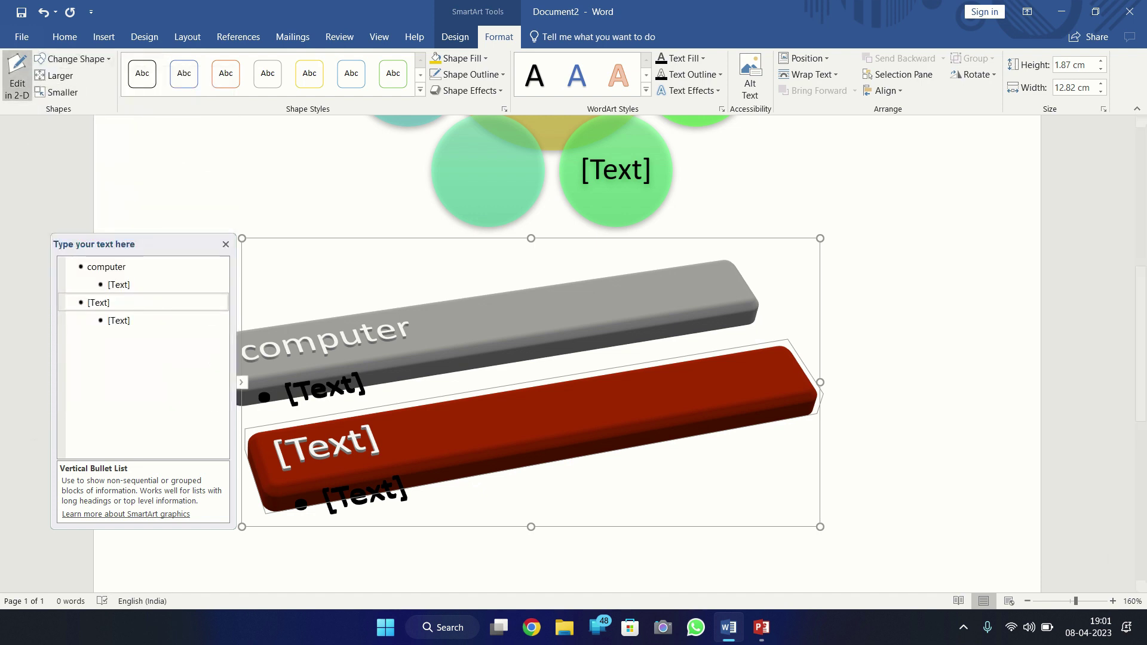
click(18, 77)
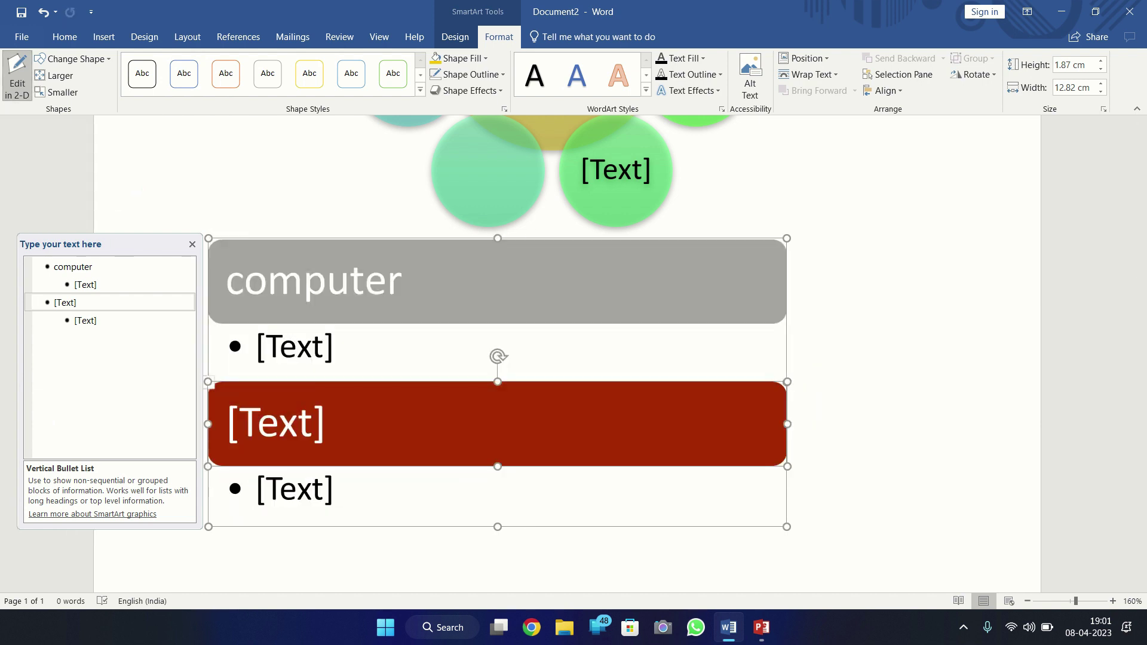
click(17, 77)
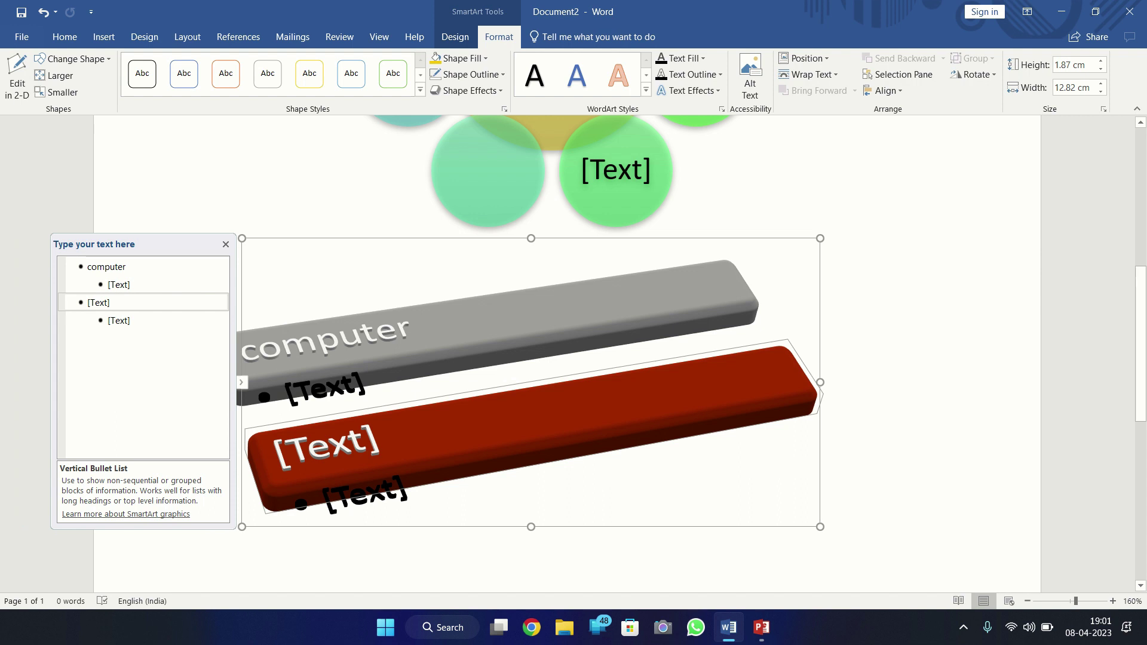
click(17, 78)
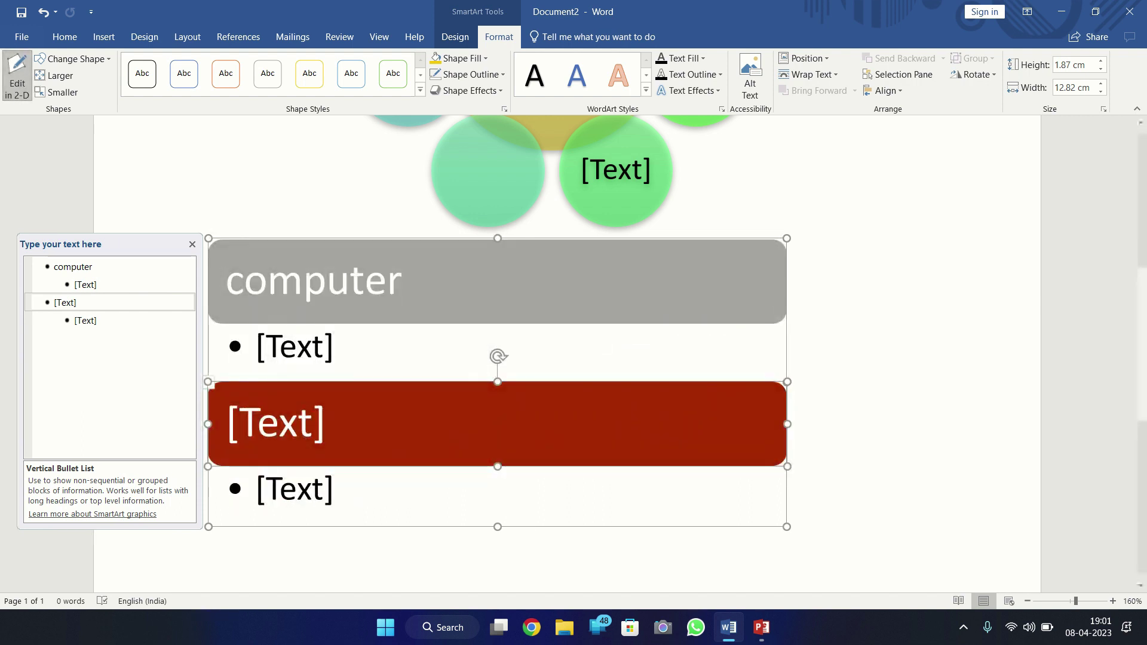
click(786, 518)
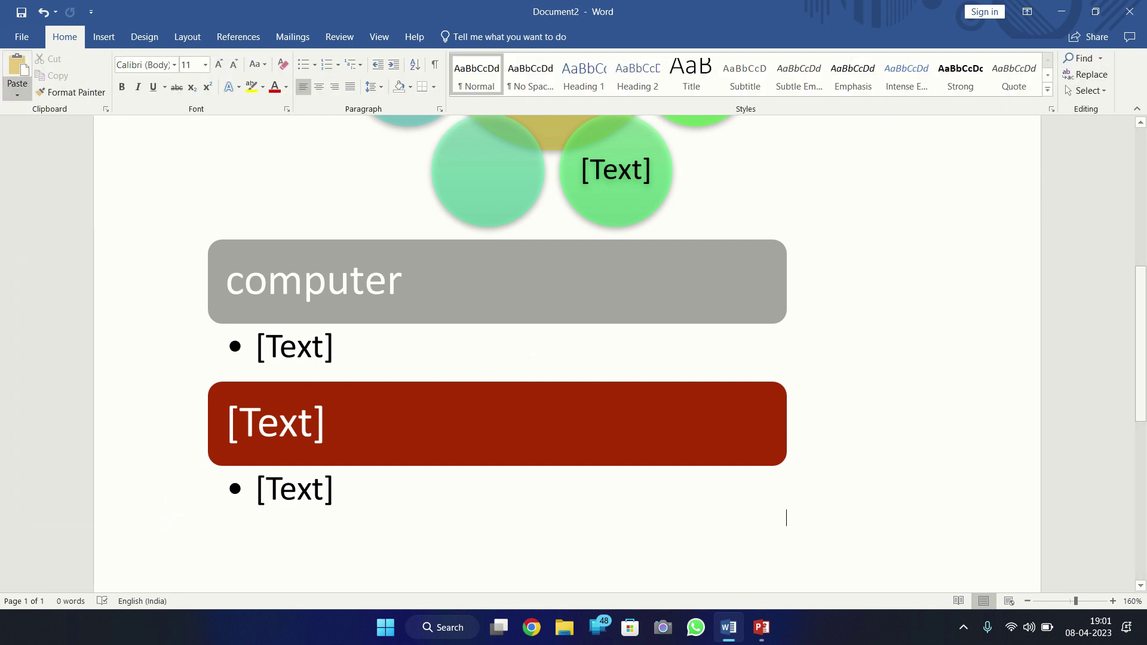
click(597, 281)
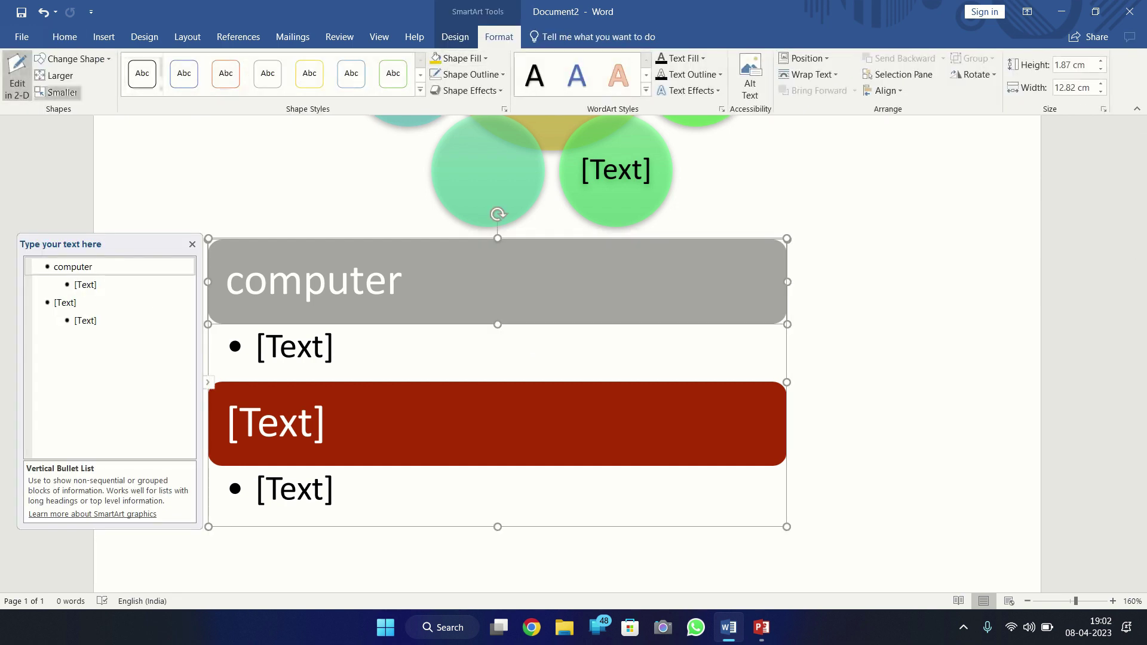
click(17, 78)
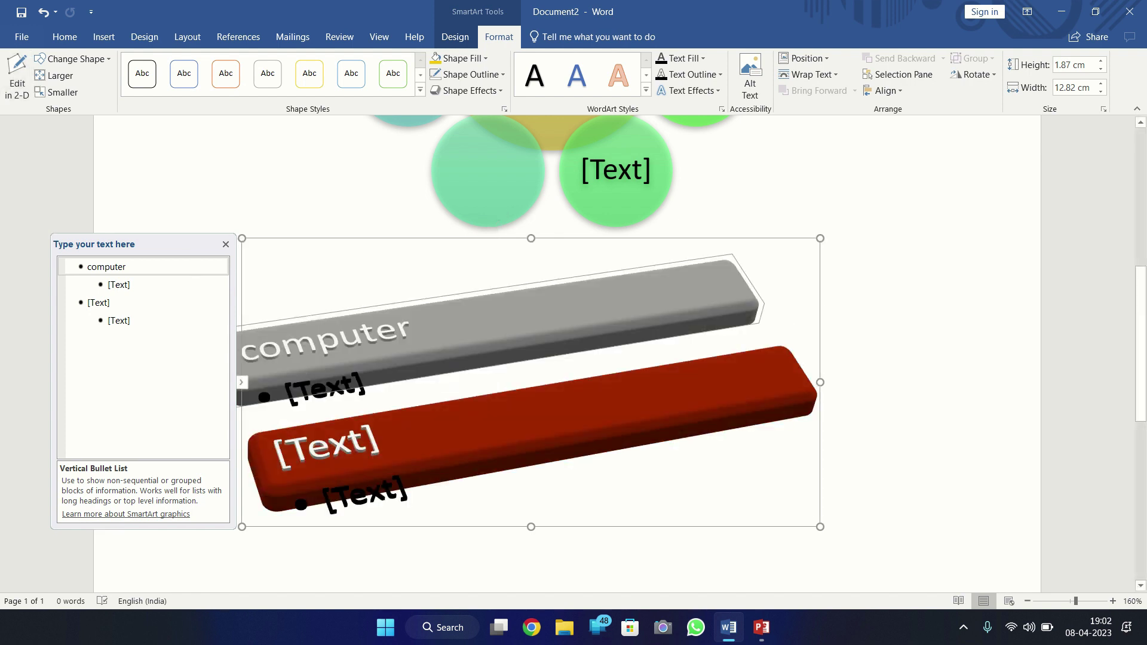
click(819, 512)
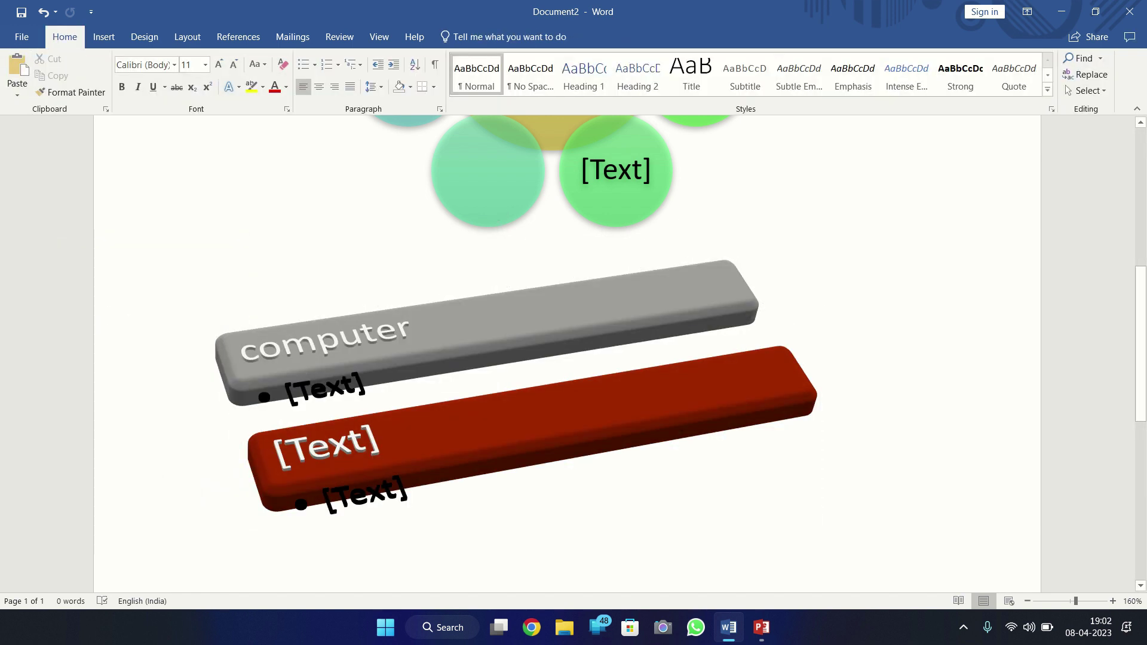
click(818, 514)
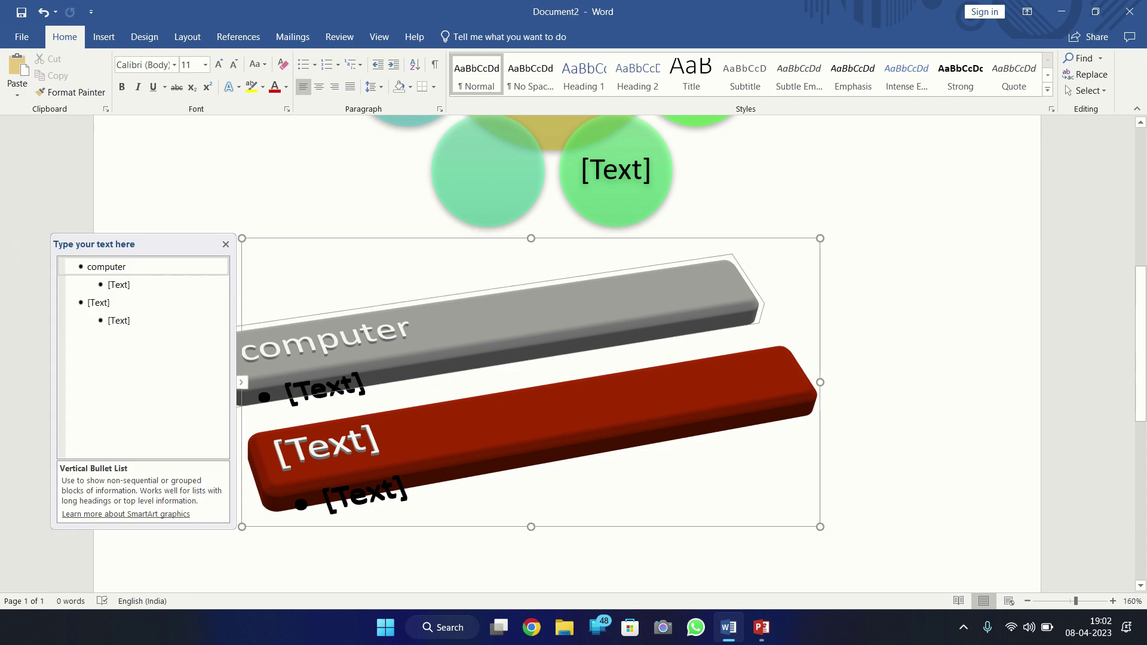